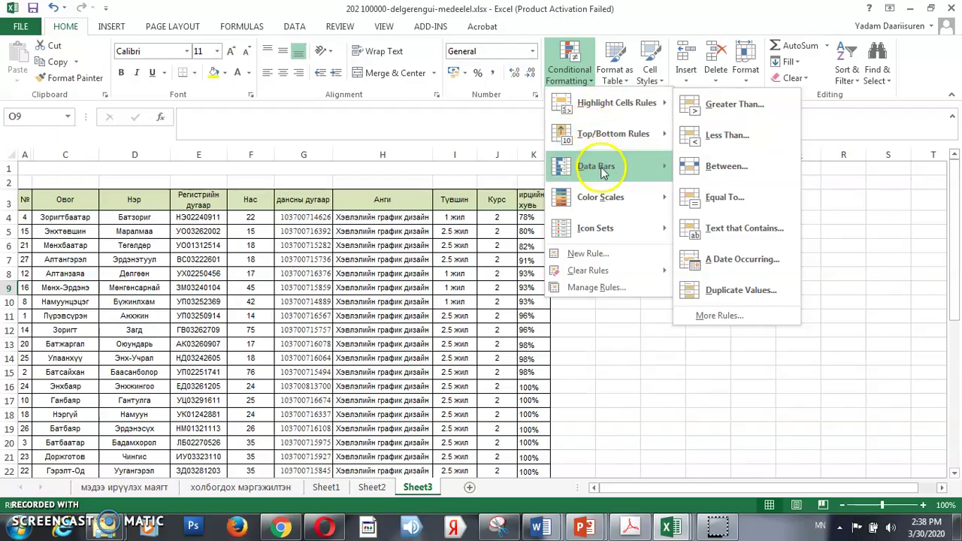
# - Examine the available conditional formatting options: highlight and top/bottom rules, data bars, color scales, icon sets and rule clearing
pyautogui.moveTo(618, 232)
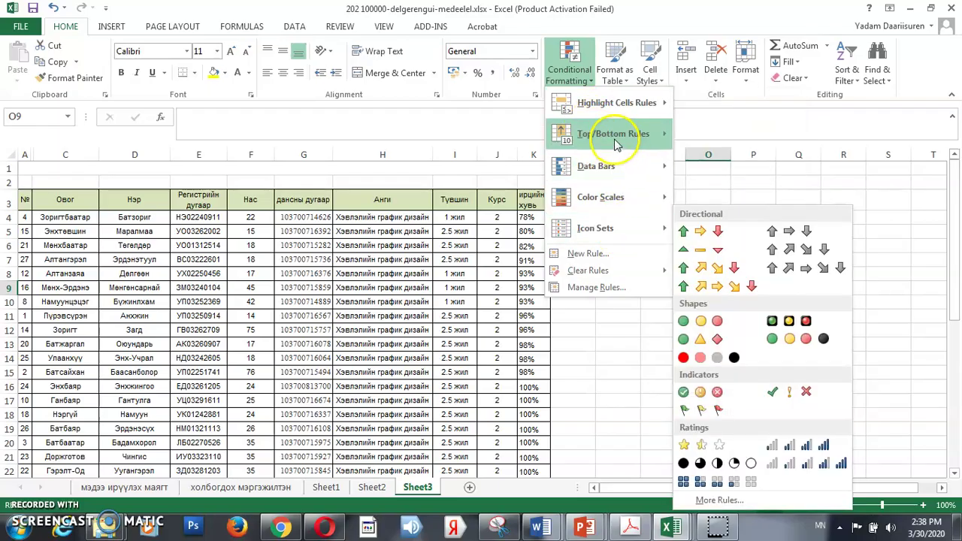
pyautogui.moveTo(627, 114)
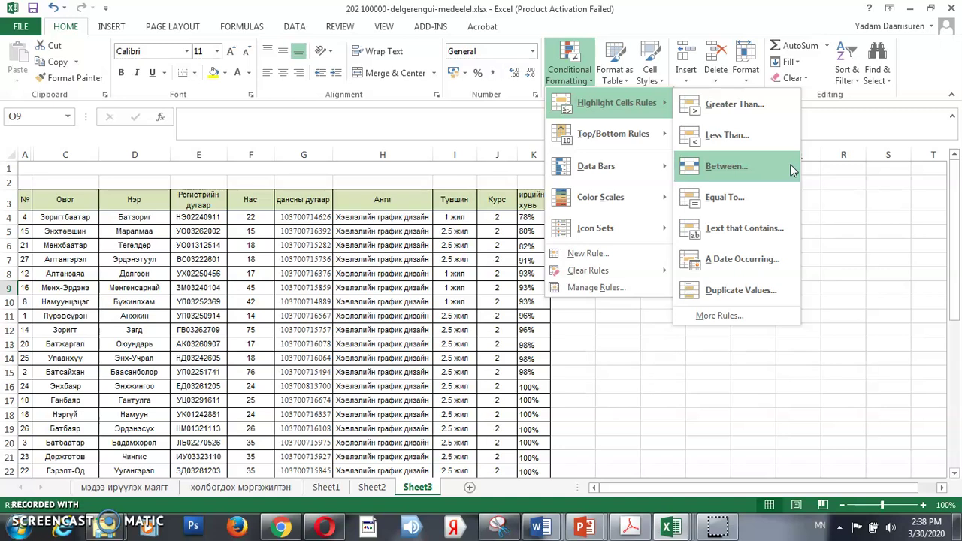
pyautogui.click(787, 196)
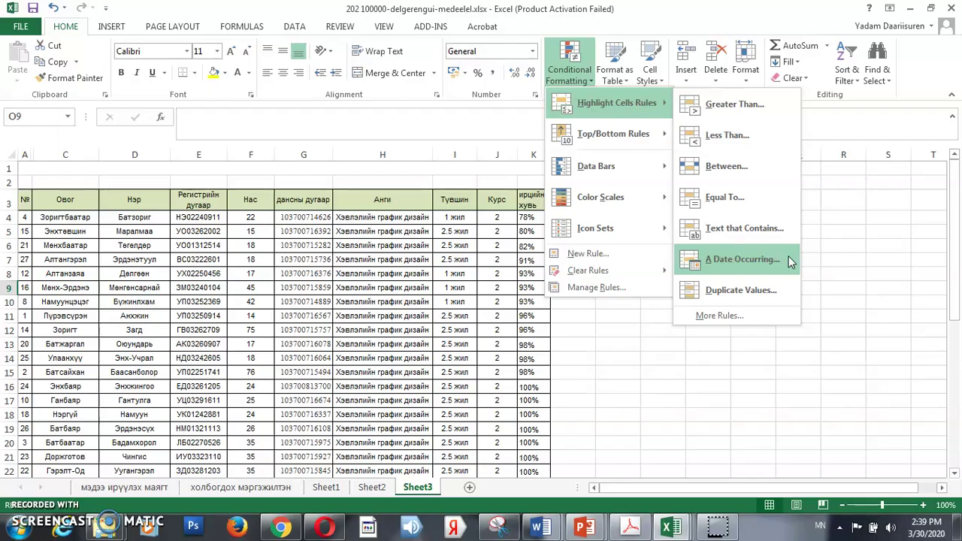
pyautogui.click(792, 286)
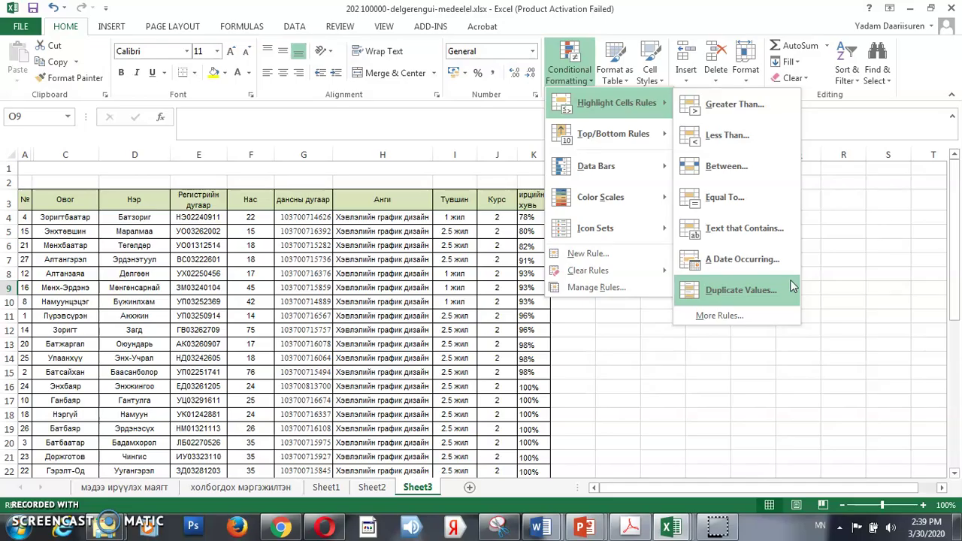
pyautogui.click(629, 137)
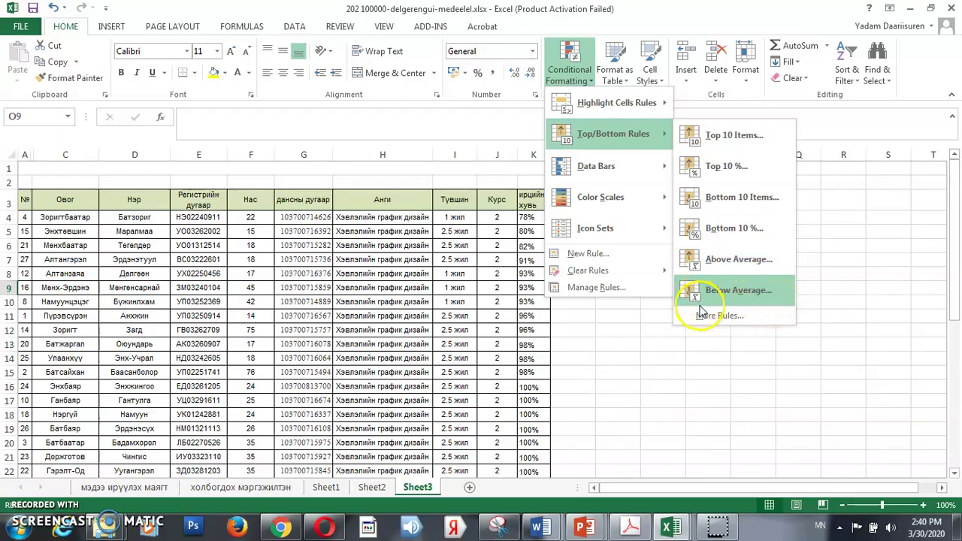
pyautogui.moveTo(661, 168)
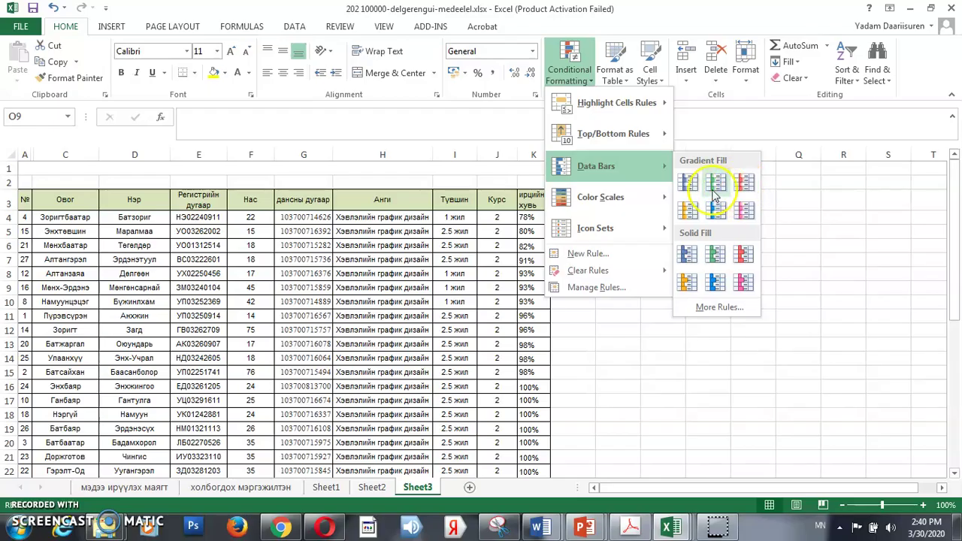
pyautogui.moveTo(664, 198)
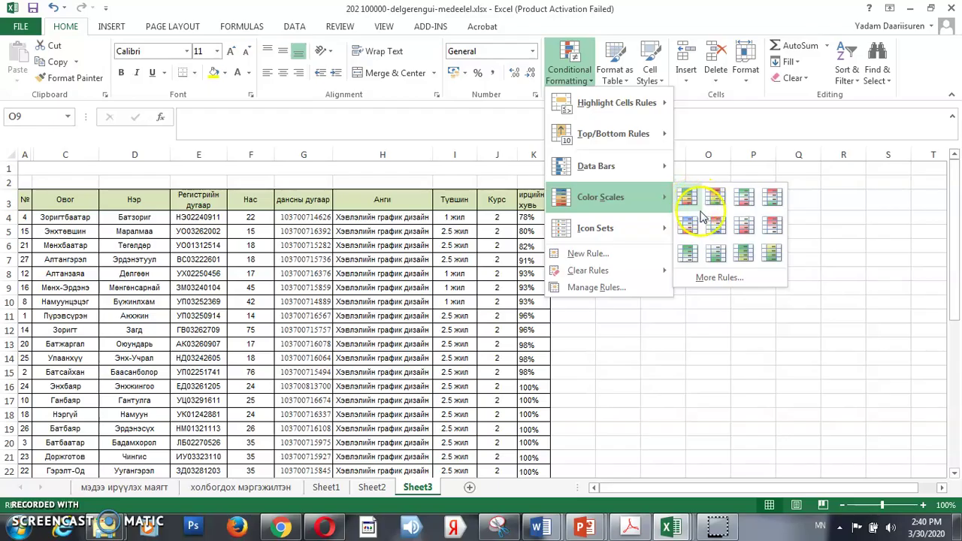
pyautogui.moveTo(658, 230)
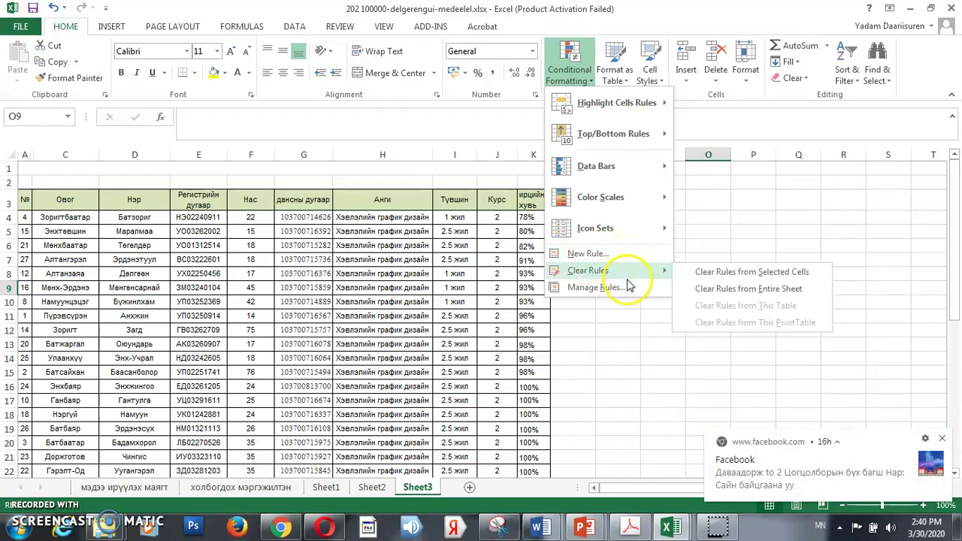
pyautogui.moveTo(577, 274)
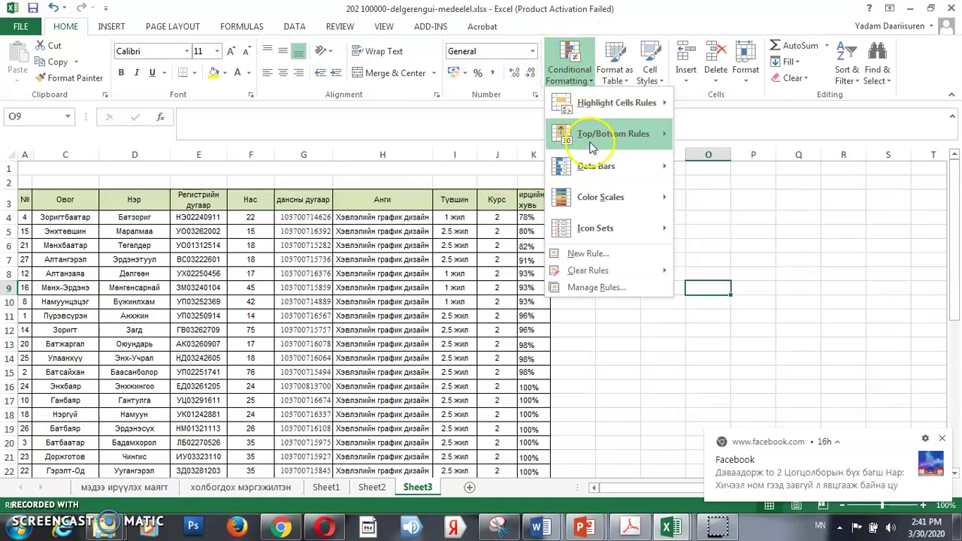
pyautogui.moveTo(609, 275)
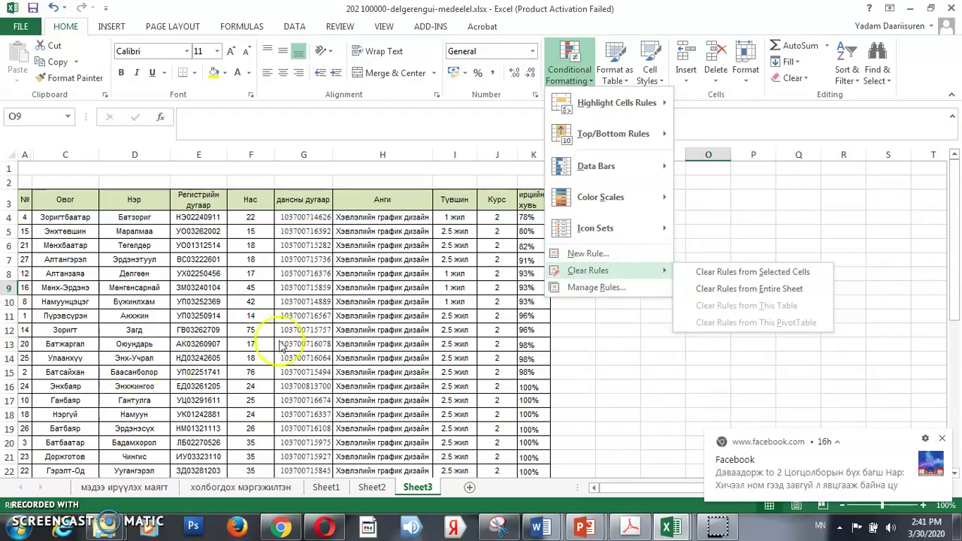
pyautogui.click(297, 297)
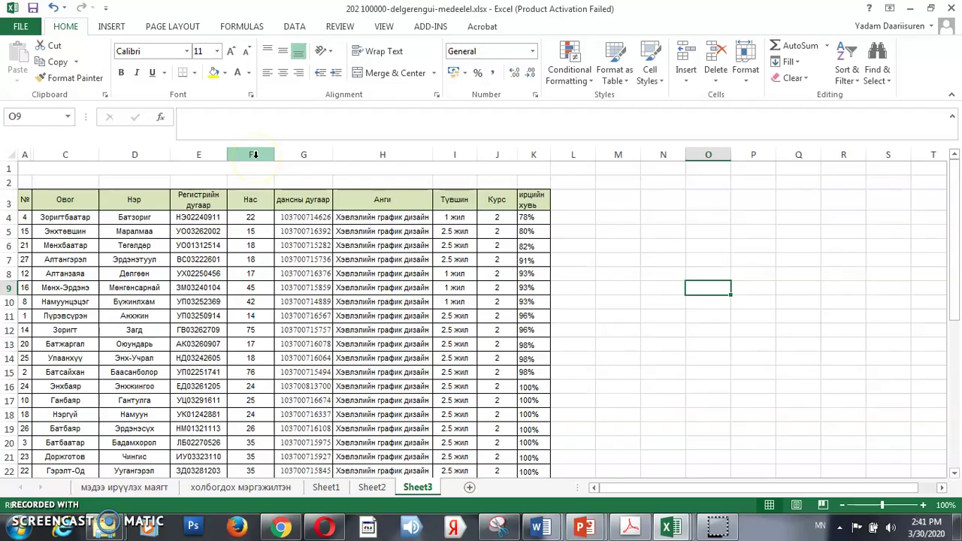
# - Highlight duplicate values in the Нас column (F) using Yellow Fill with Dark Yellow Text
pyautogui.click(254, 154)
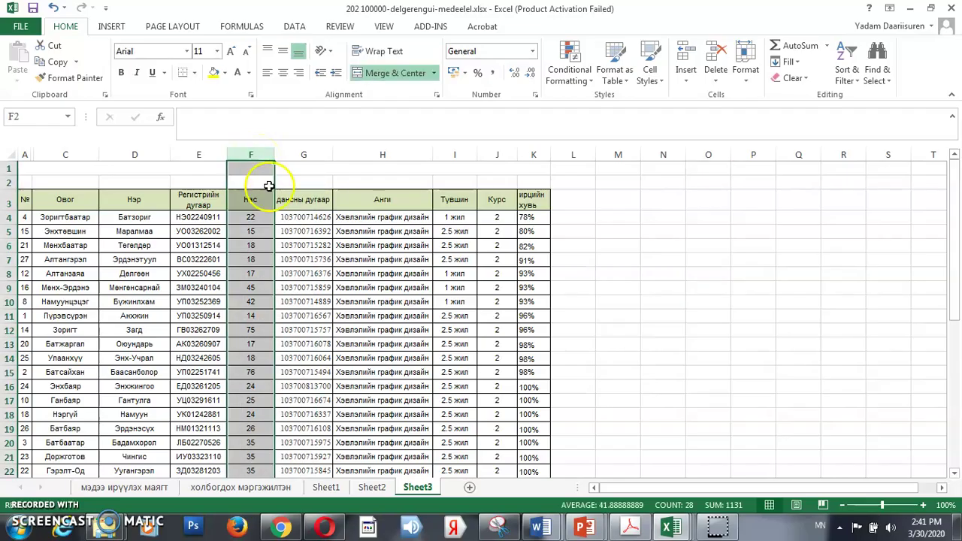
pyautogui.click(309, 230)
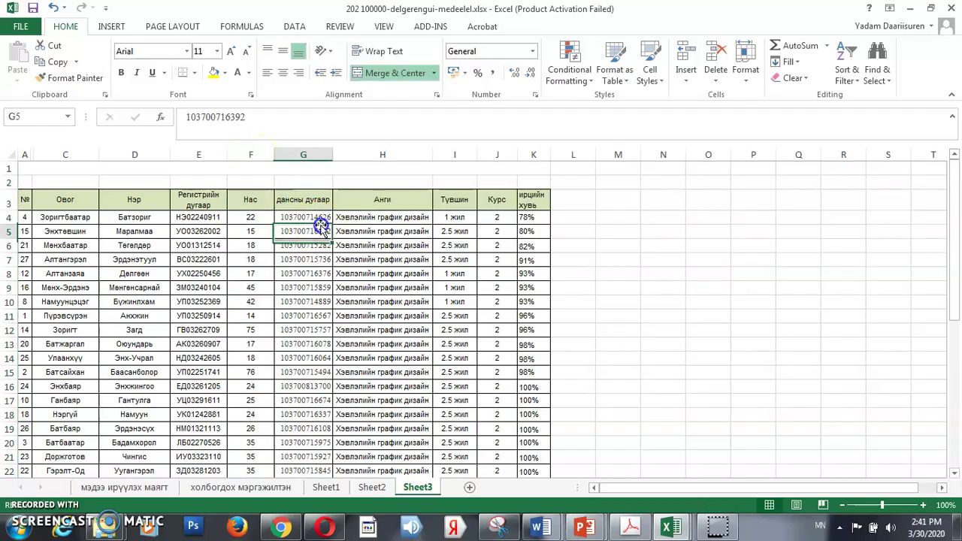
pyautogui.click(250, 154)
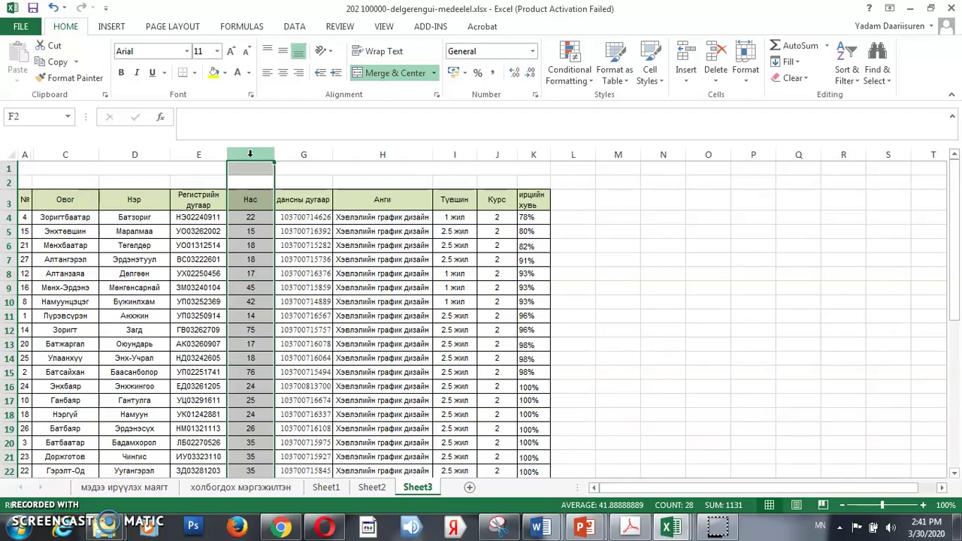
pyautogui.scroll(-1, 256, 188)
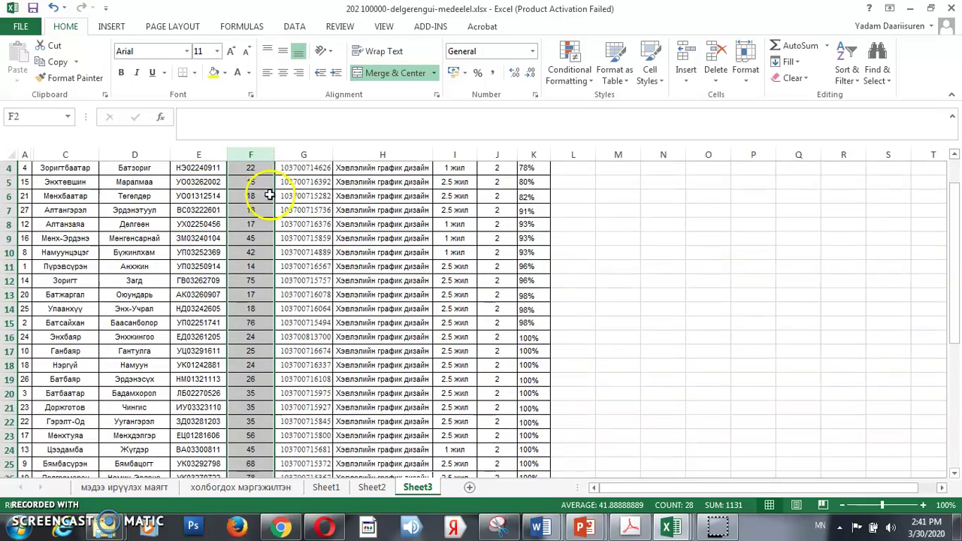
pyautogui.click(591, 81)
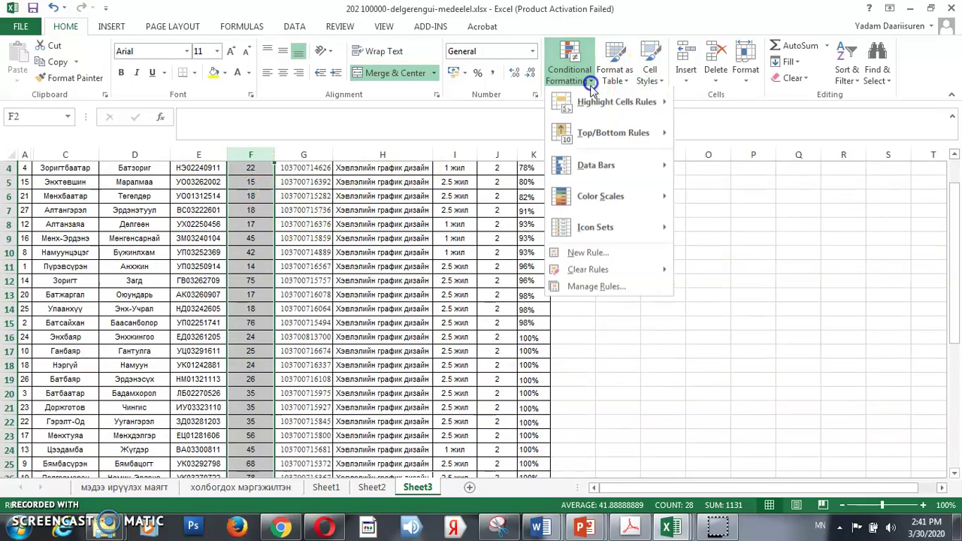
pyautogui.click(598, 107)
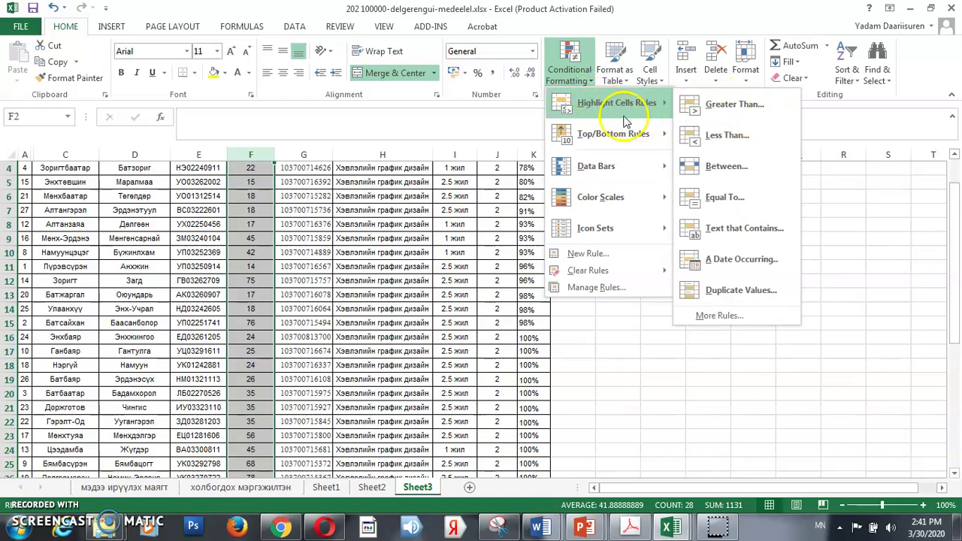
pyautogui.click(764, 291)
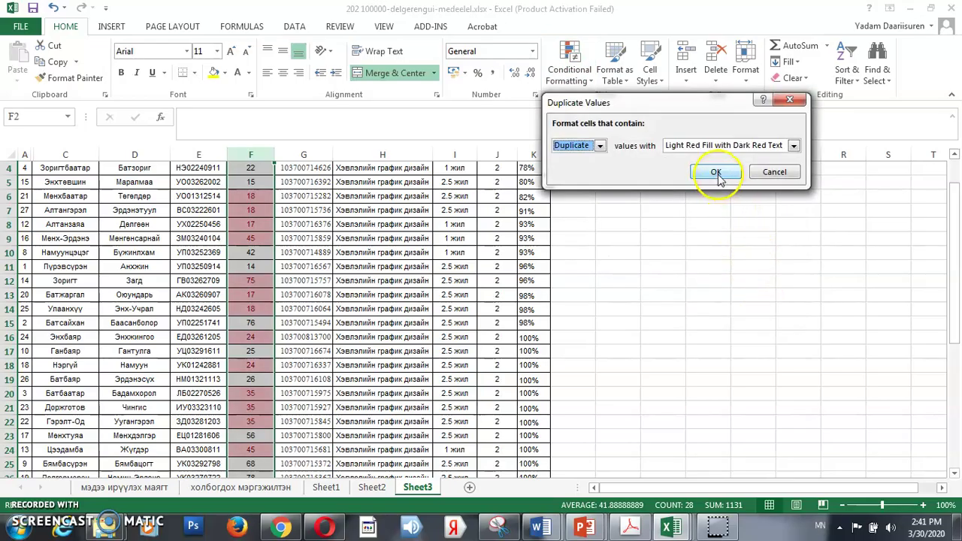
pyautogui.click(725, 145)
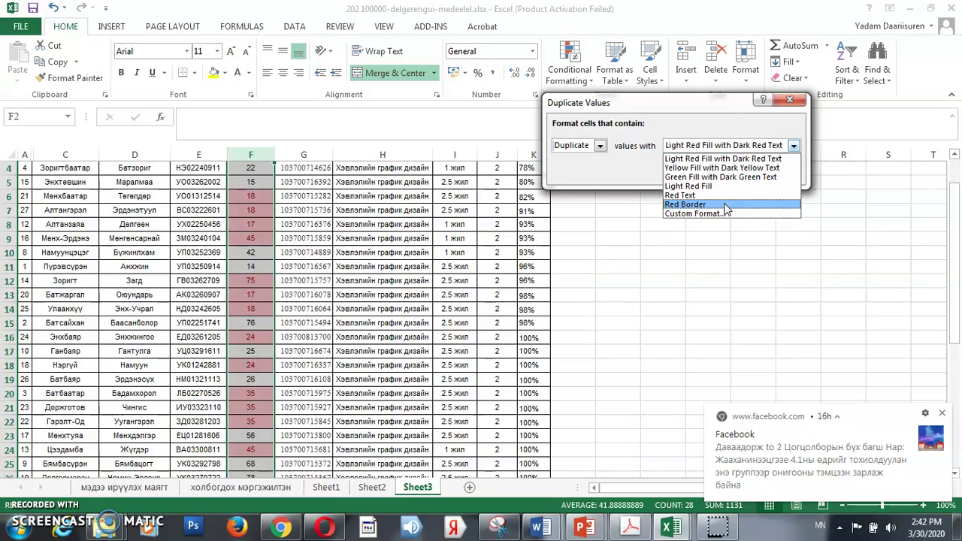
pyautogui.click(719, 216)
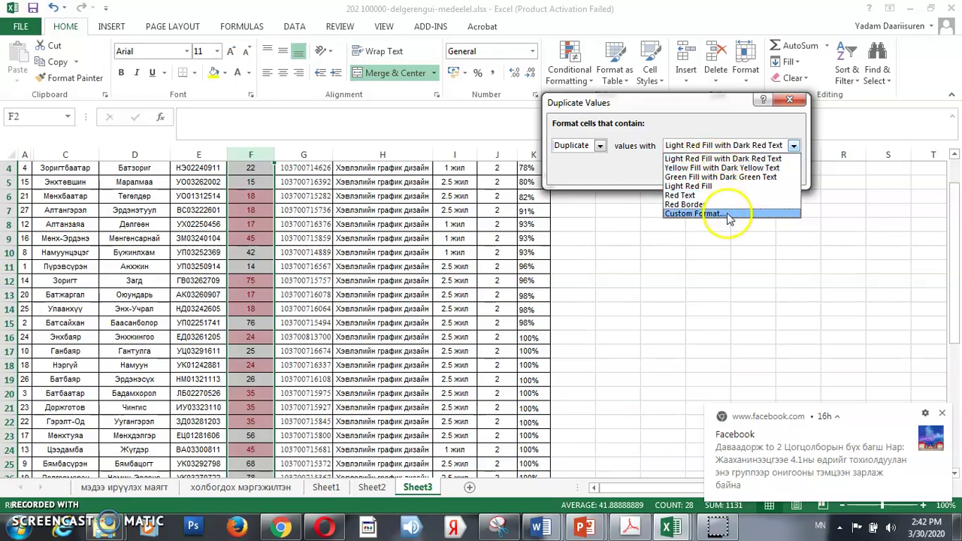
pyautogui.click(720, 168)
pyautogui.click(716, 172)
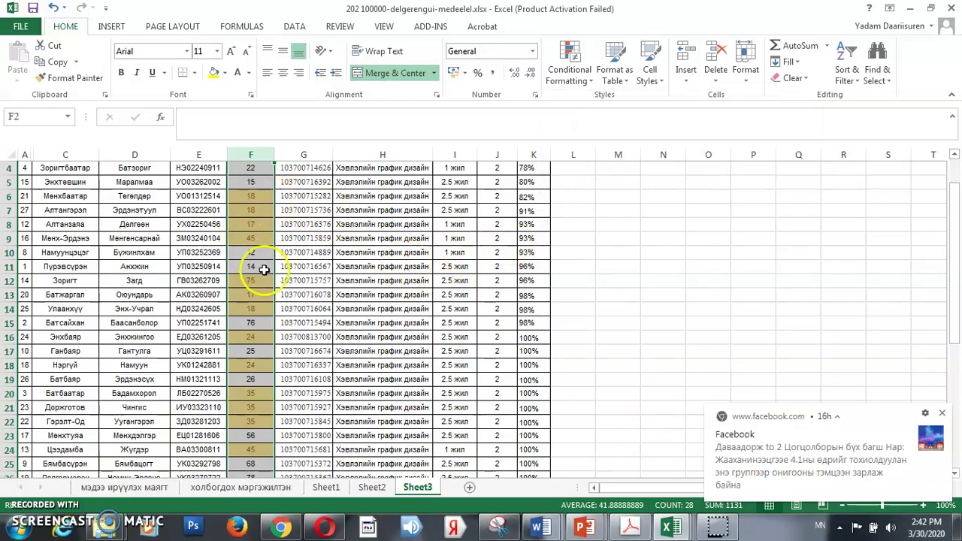
# - Review the highlighted duplicate ages throughout the Нас column down to the table's last row
pyautogui.scroll(-1, 290, 300)
pyautogui.scroll(-2, 291, 301)
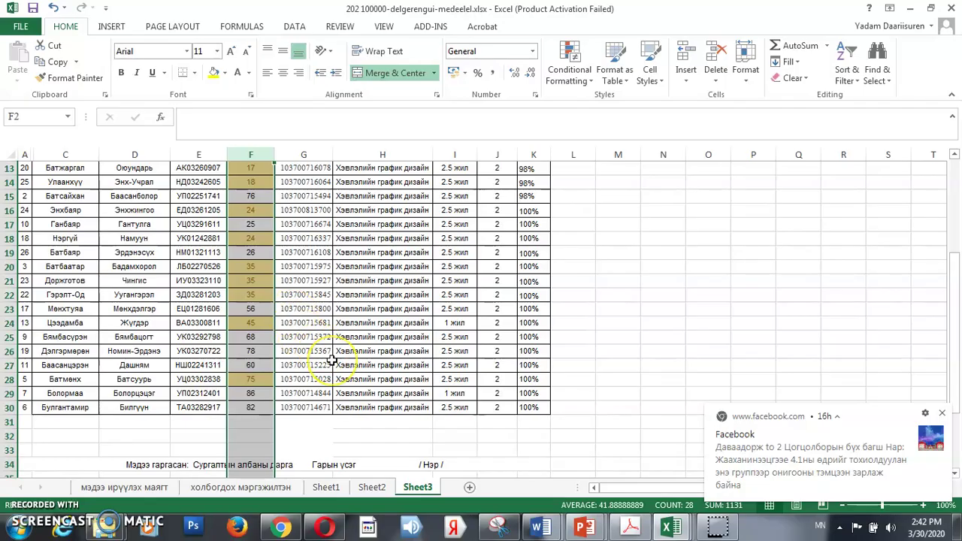
pyautogui.scroll(4, 331, 360)
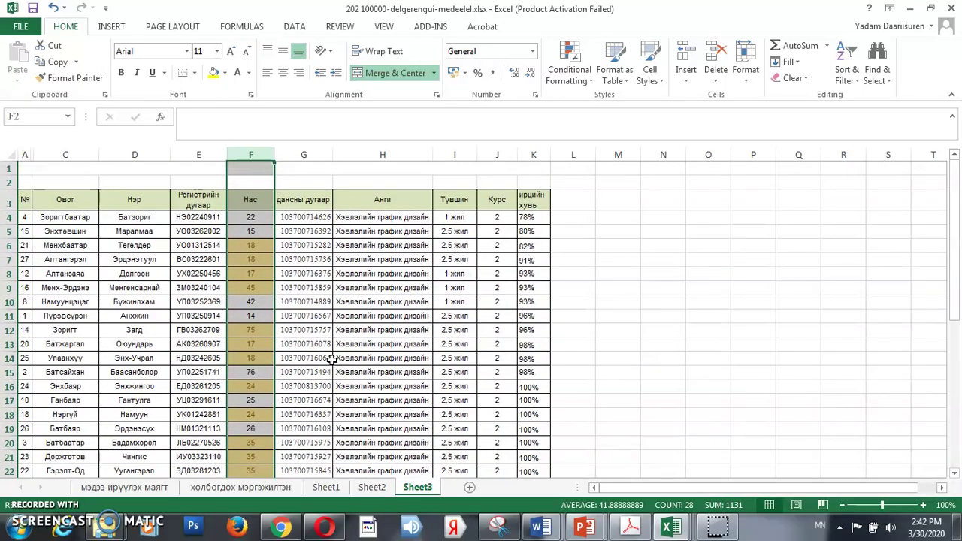
pyautogui.scroll(-1, 332, 361)
pyautogui.click(310, 337)
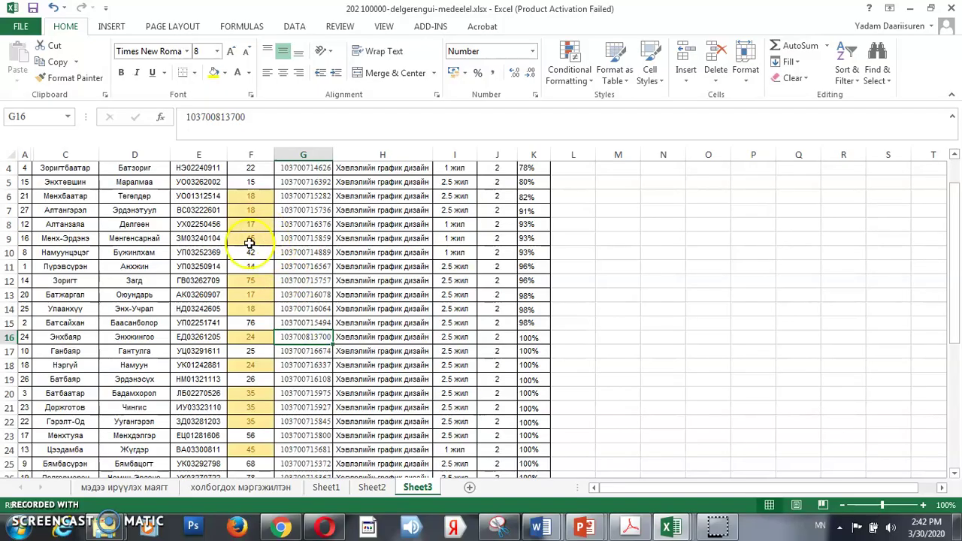
pyautogui.scroll(1, 251, 281)
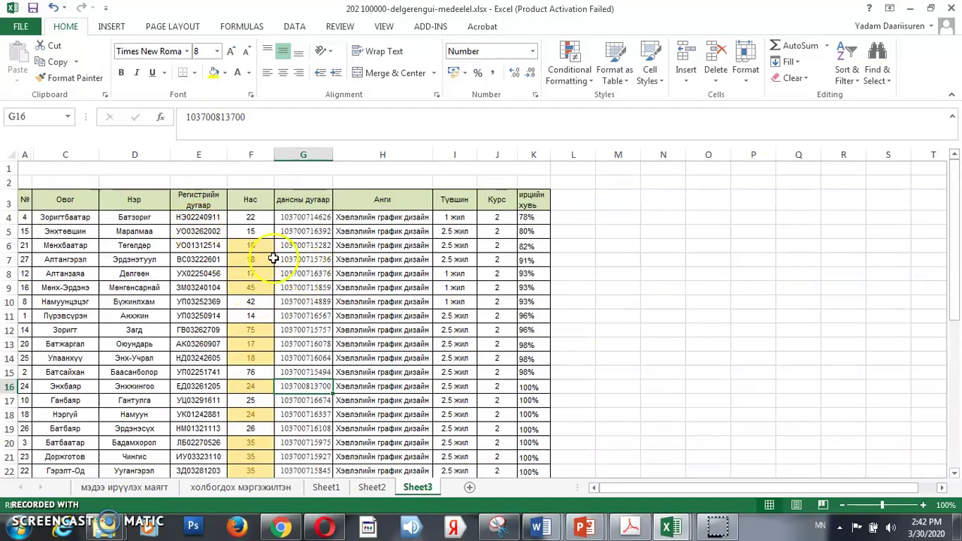
# - Clear the conditional formatting rules from the entire sheet
pyautogui.click(493, 260)
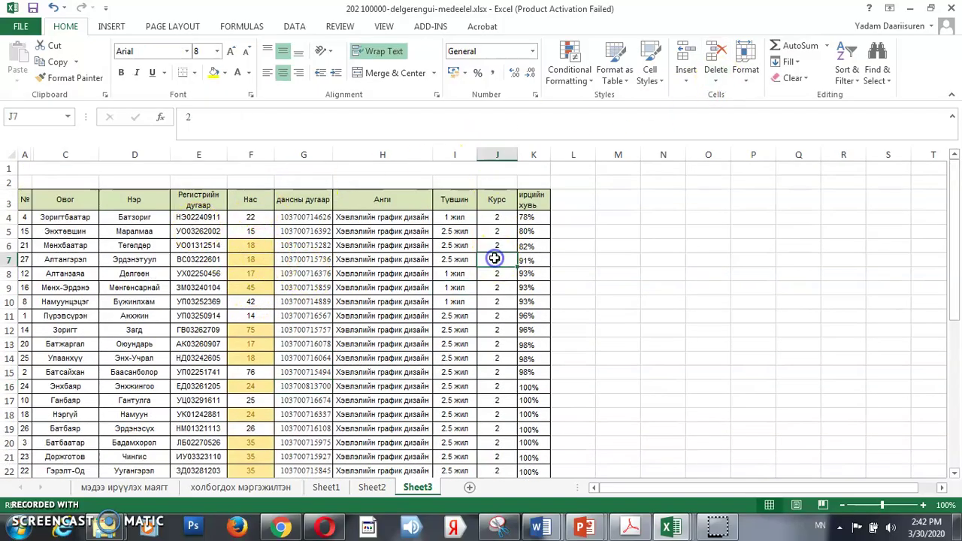
pyautogui.click(570, 74)
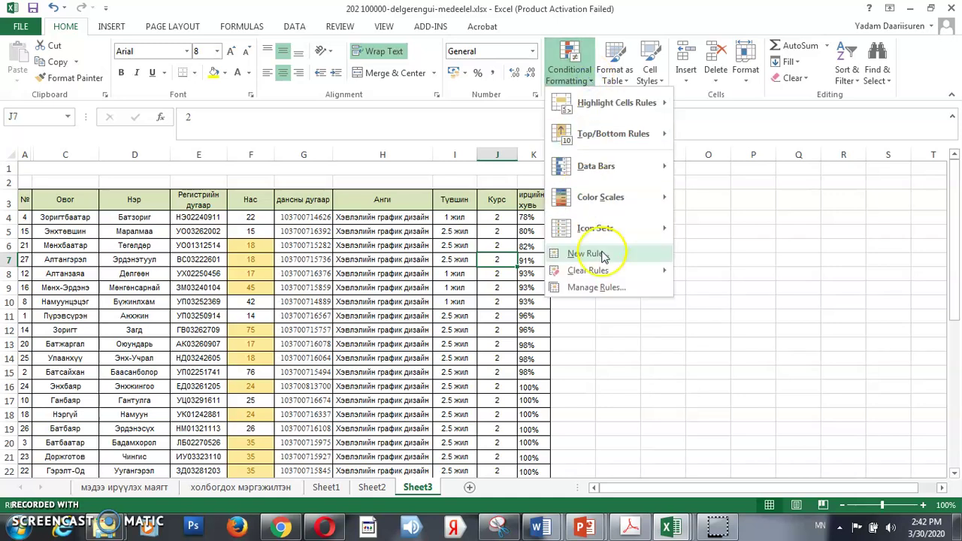
pyautogui.moveTo(590, 270)
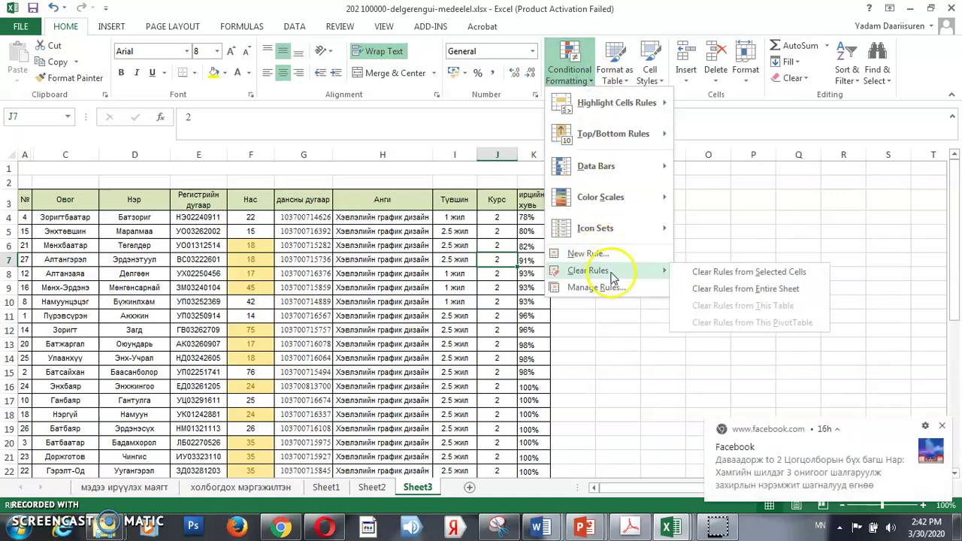
pyautogui.click(808, 291)
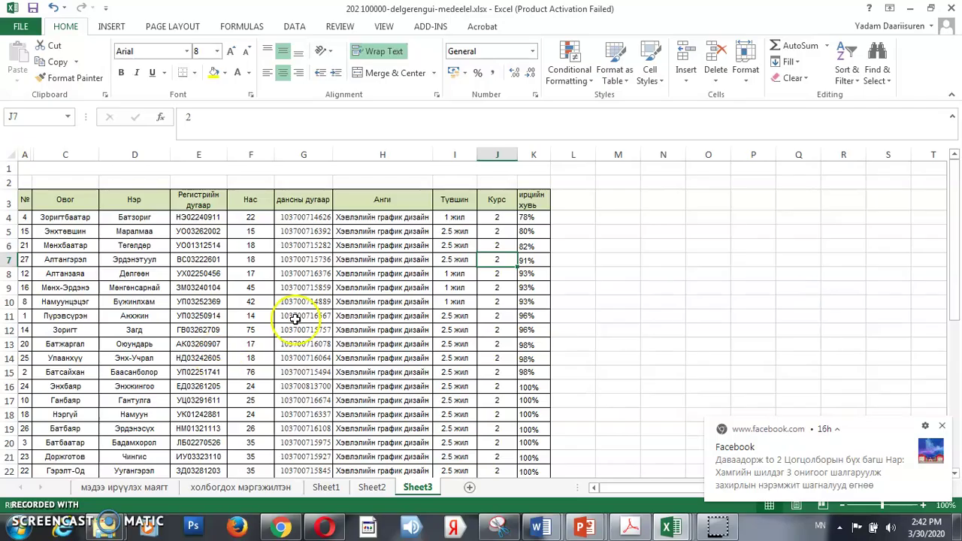
pyautogui.click(323, 314)
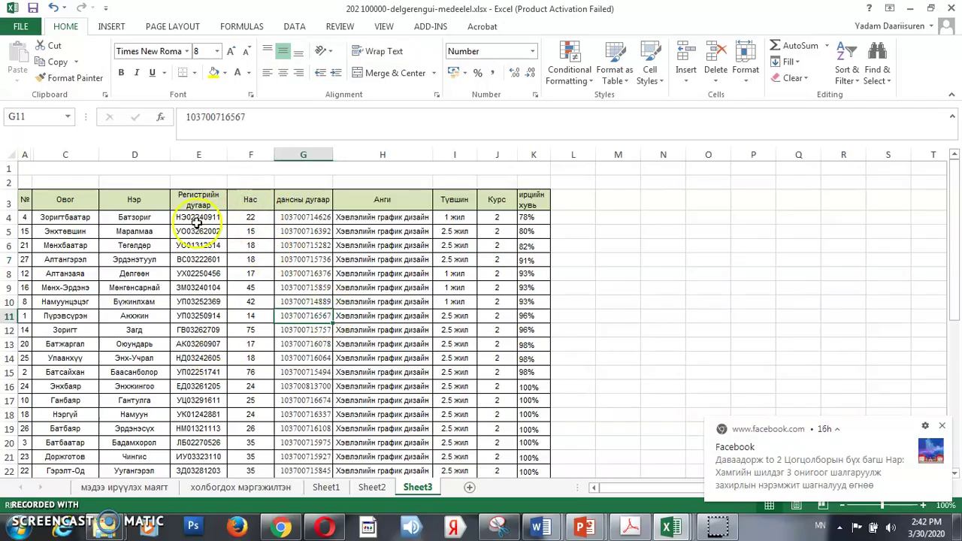
# - Apply a Duplicate Values rule to the Нэр column (D) using Light Red Fill with Dark Red Text
pyautogui.click(157, 199)
pyautogui.click(164, 153)
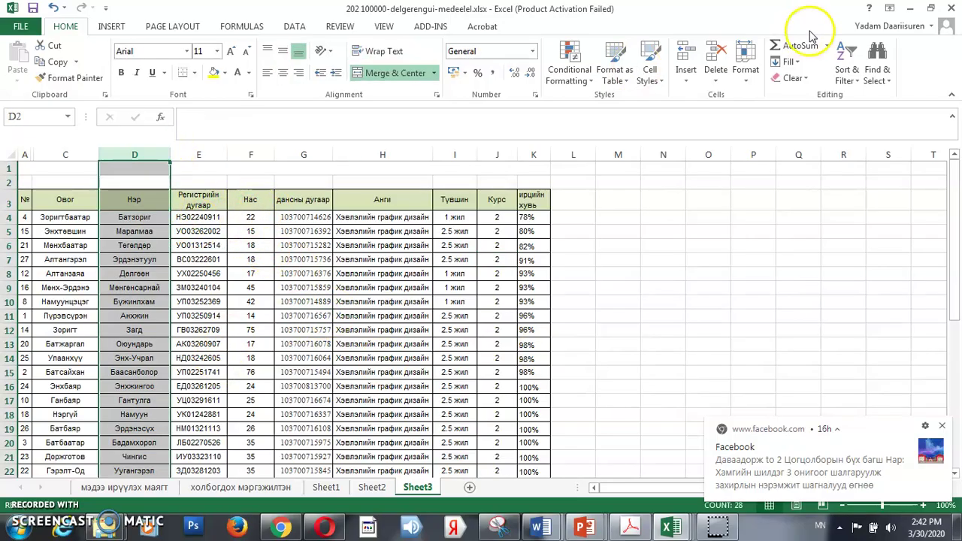
pyautogui.click(578, 75)
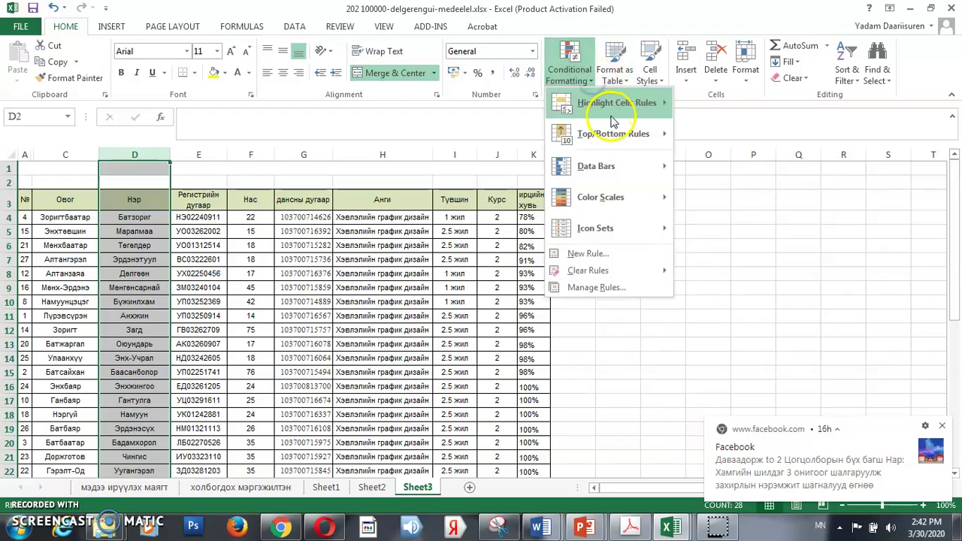
pyautogui.moveTo(626, 132)
pyautogui.moveTo(661, 102)
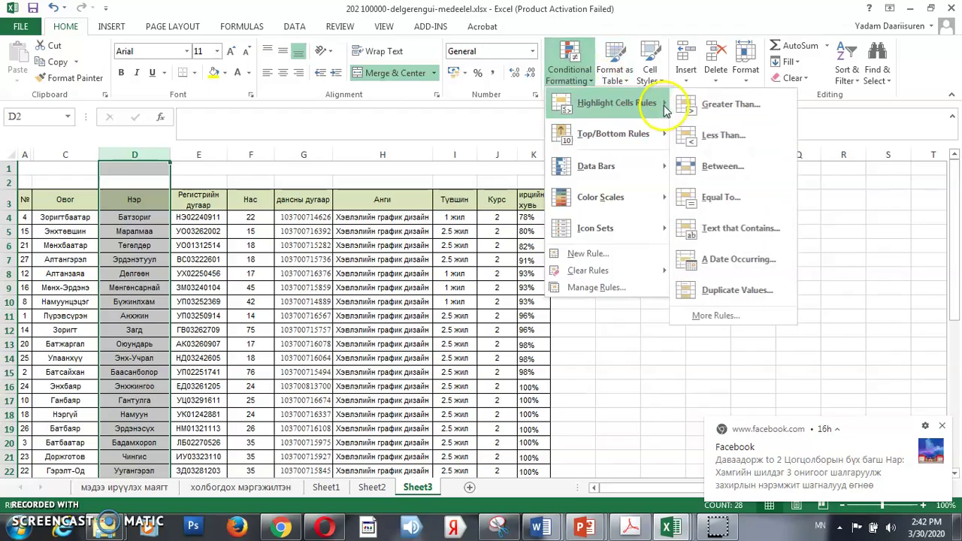
pyautogui.click(748, 289)
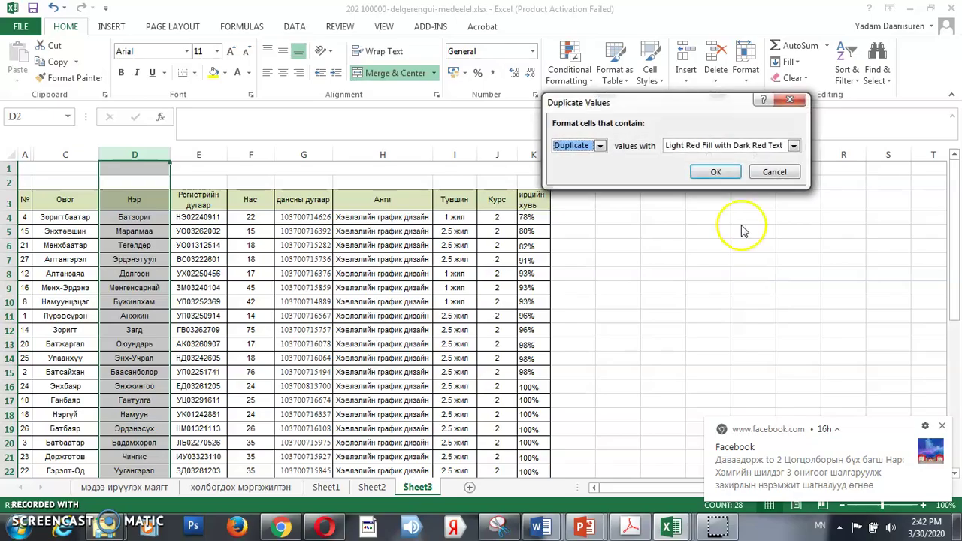
pyautogui.click(716, 173)
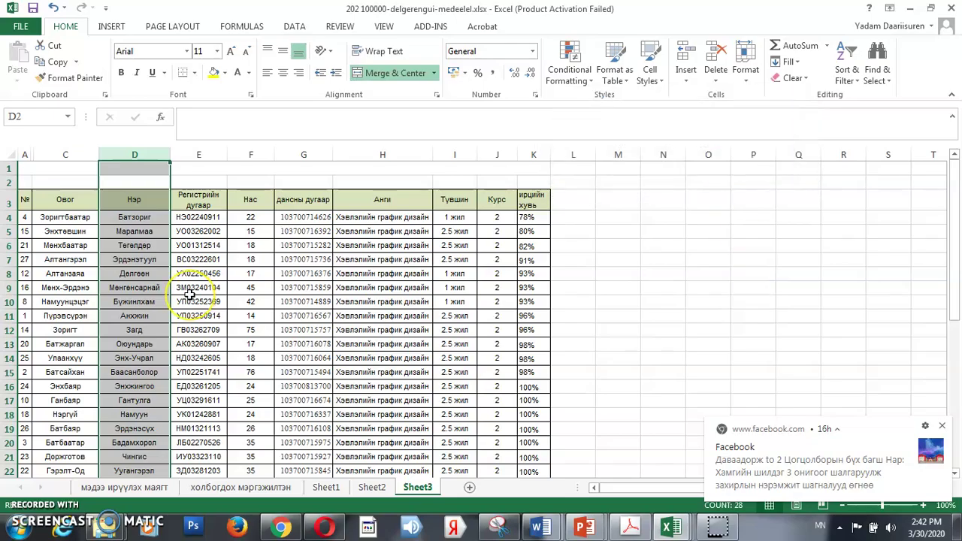
# - Apply a Duplicate Values rule to the Овог column (C) using Light Red Fill with Dark Red Text
pyautogui.scroll(-11, 190, 295)
pyautogui.scroll(11, 189, 295)
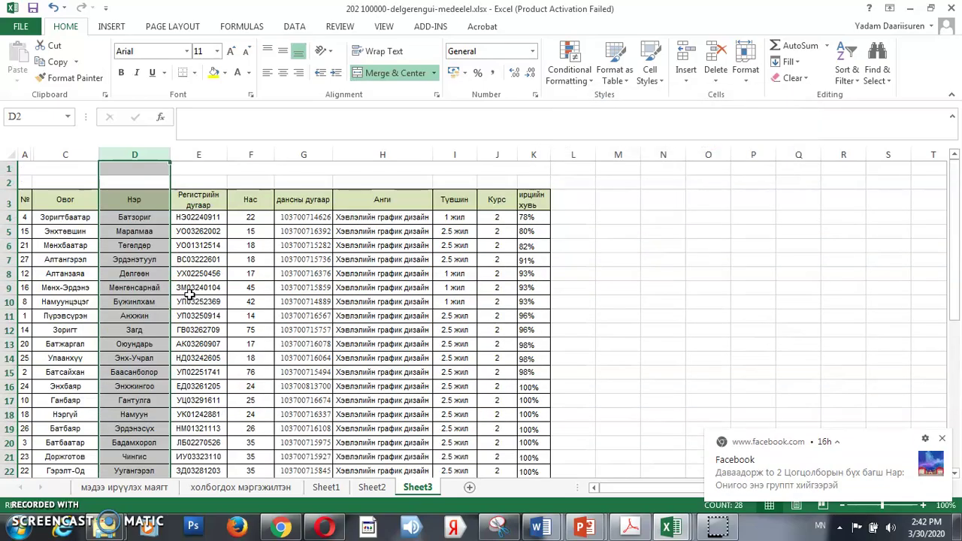
pyautogui.click(81, 154)
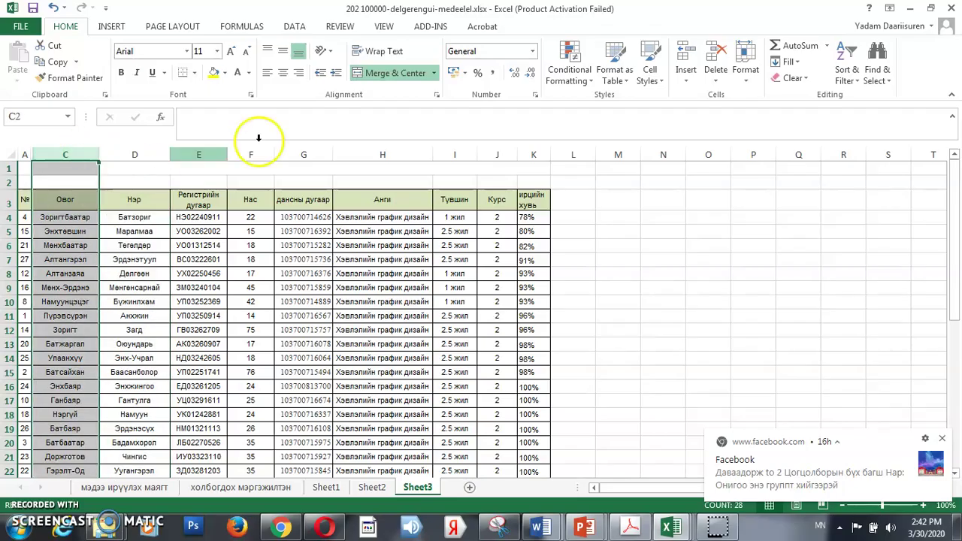
pyautogui.click(574, 72)
pyautogui.moveTo(601, 111)
pyautogui.click(732, 292)
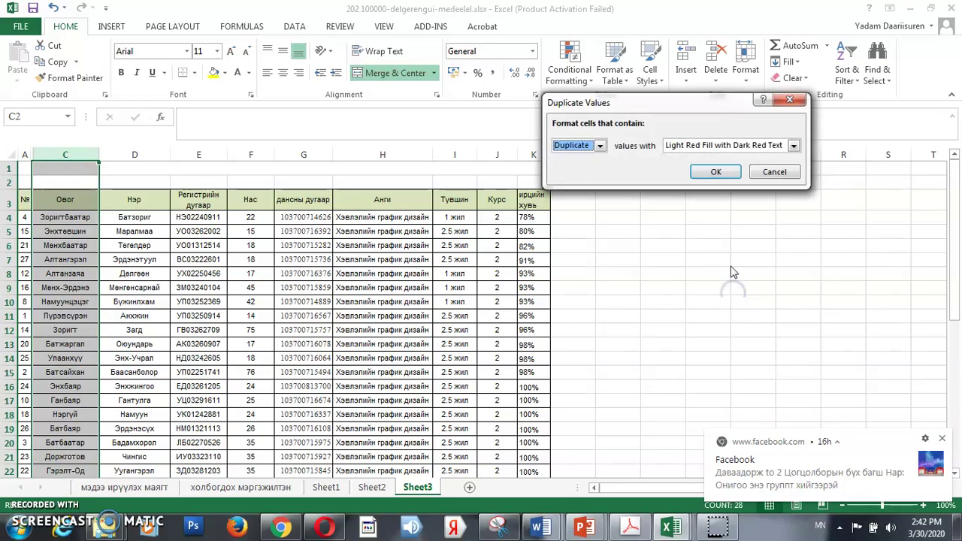
pyautogui.click(716, 172)
pyautogui.scroll(-4, 60, 306)
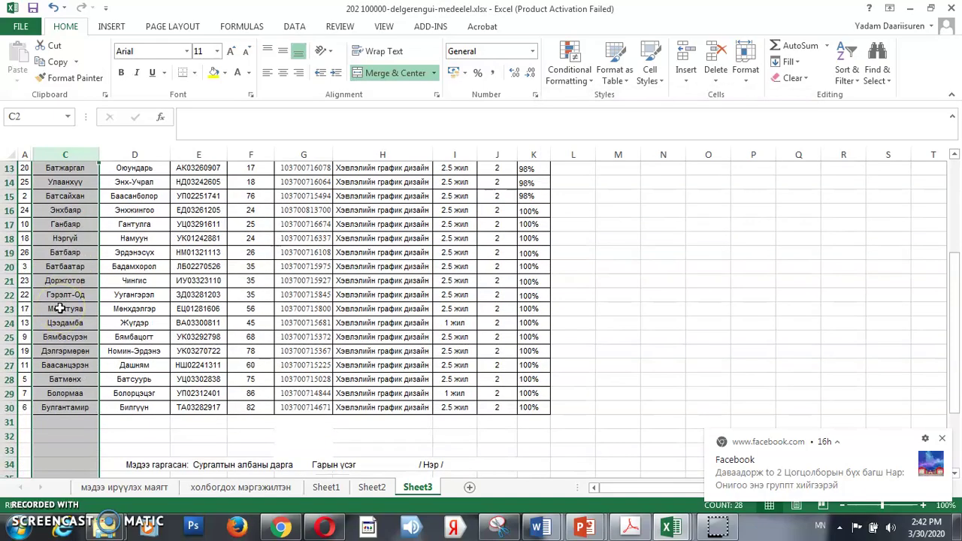
pyautogui.scroll(4, 60, 308)
# - Apply a Duplicate Values rule to the дансны дугаар column (G)
pyautogui.click(334, 286)
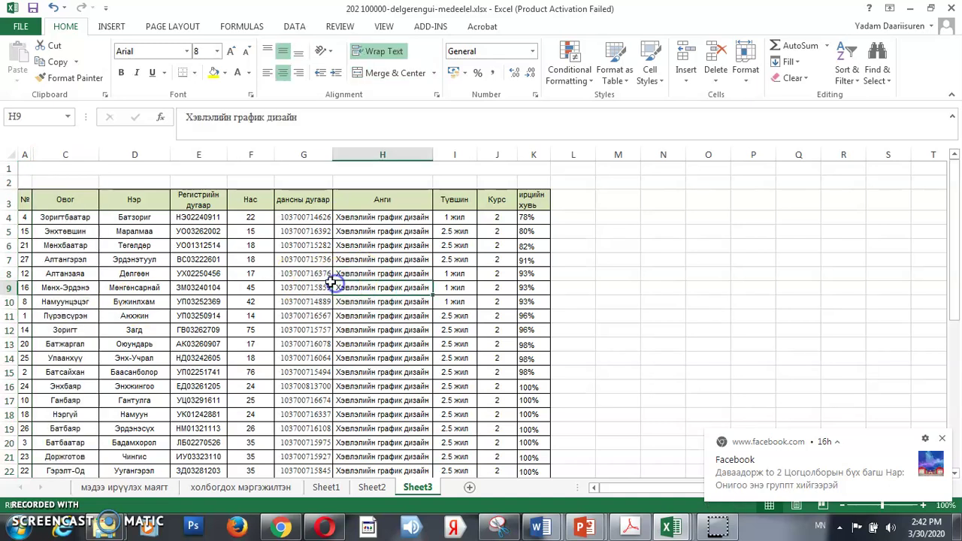
pyautogui.click(304, 159)
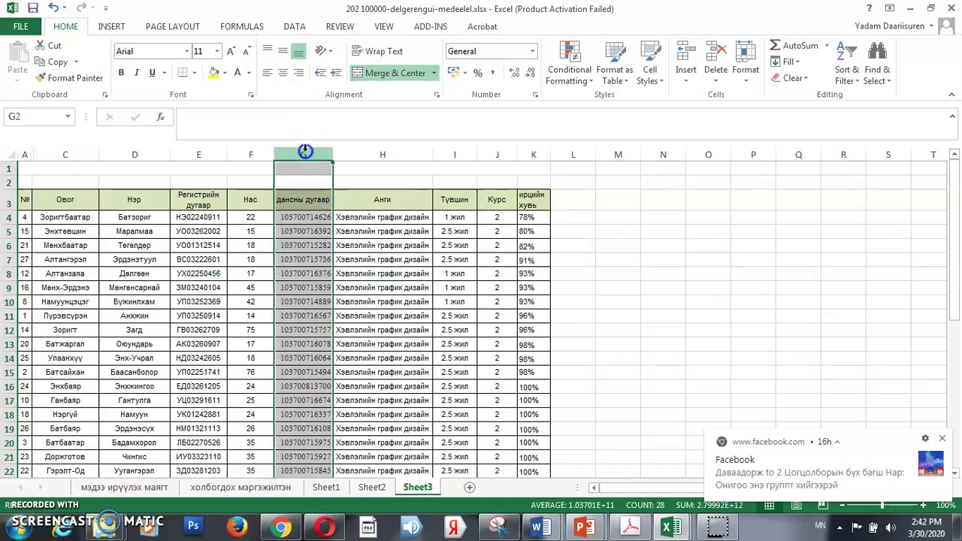
pyautogui.click(575, 81)
pyautogui.moveTo(586, 102)
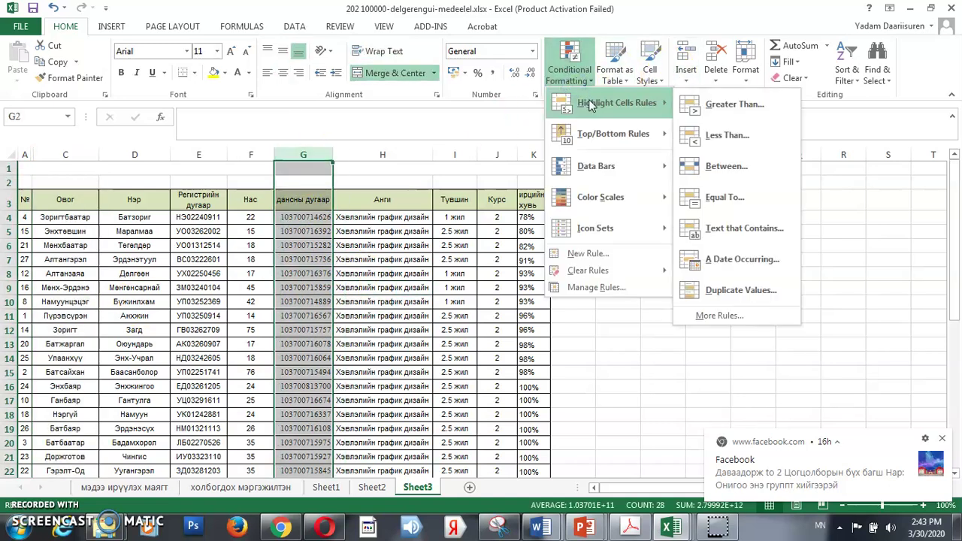
pyautogui.click(771, 291)
pyautogui.click(715, 172)
pyautogui.scroll(-4, 406, 278)
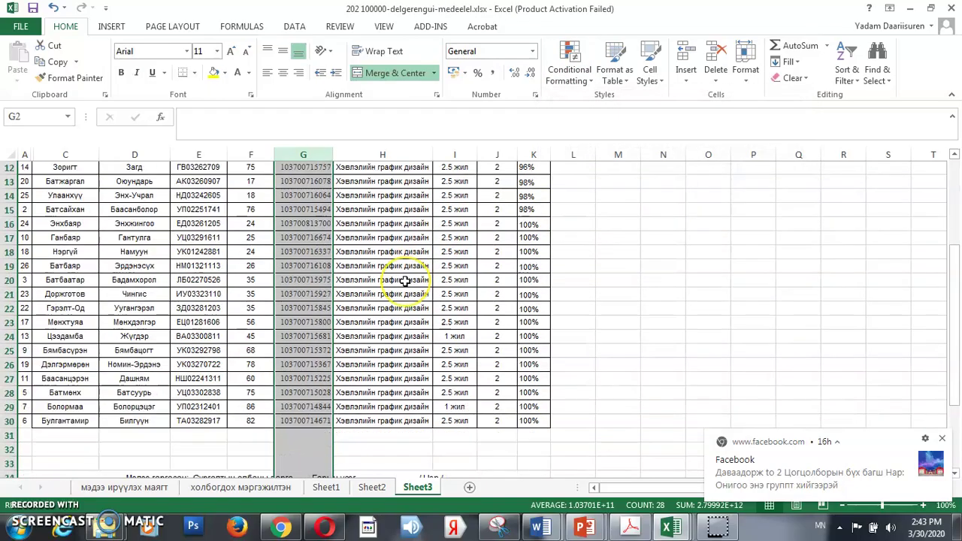
# - Fill the account number in G19 down into G20 to test the duplicate highlighting
pyautogui.click(303, 253)
pyautogui.moveTo(332, 259); pyautogui.dragTo(334, 272)
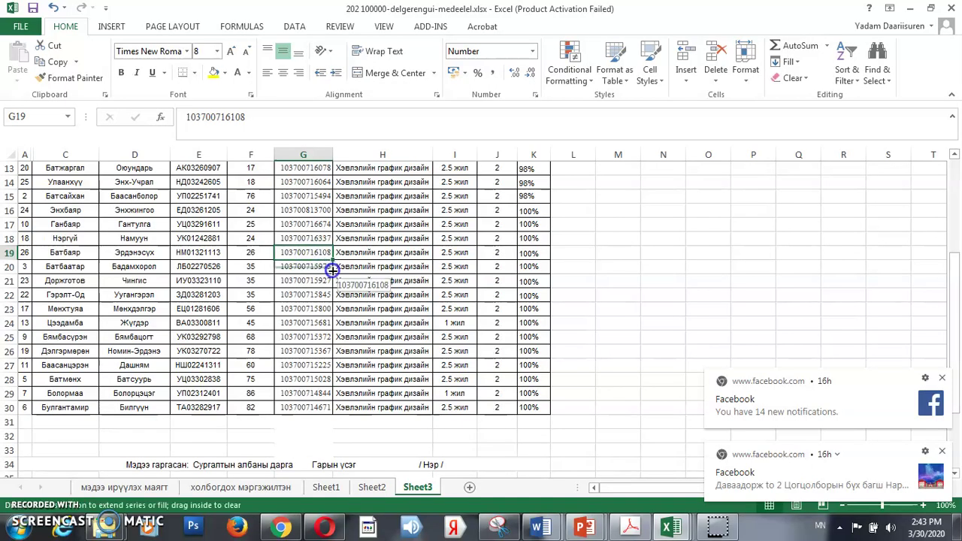
pyautogui.click(320, 296)
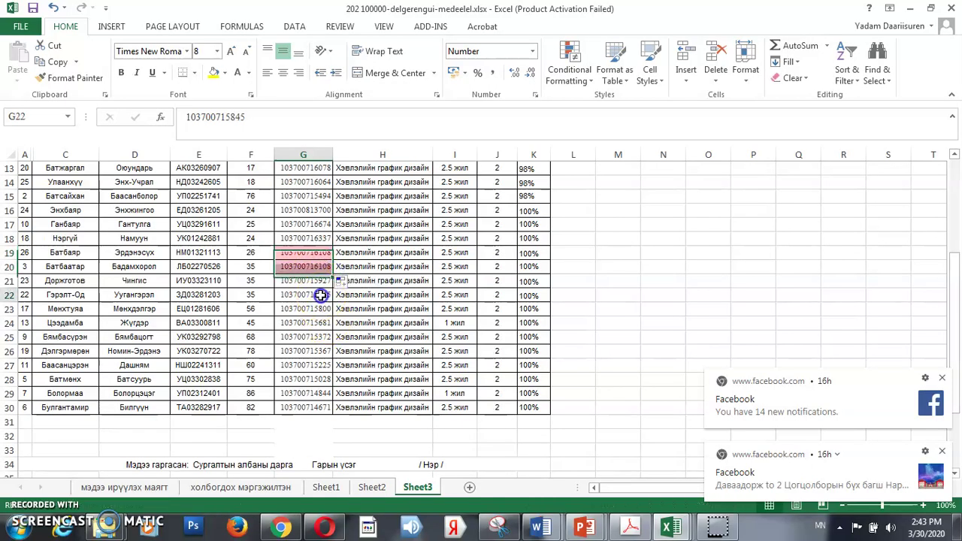
pyautogui.click(320, 254)
pyautogui.click(320, 270)
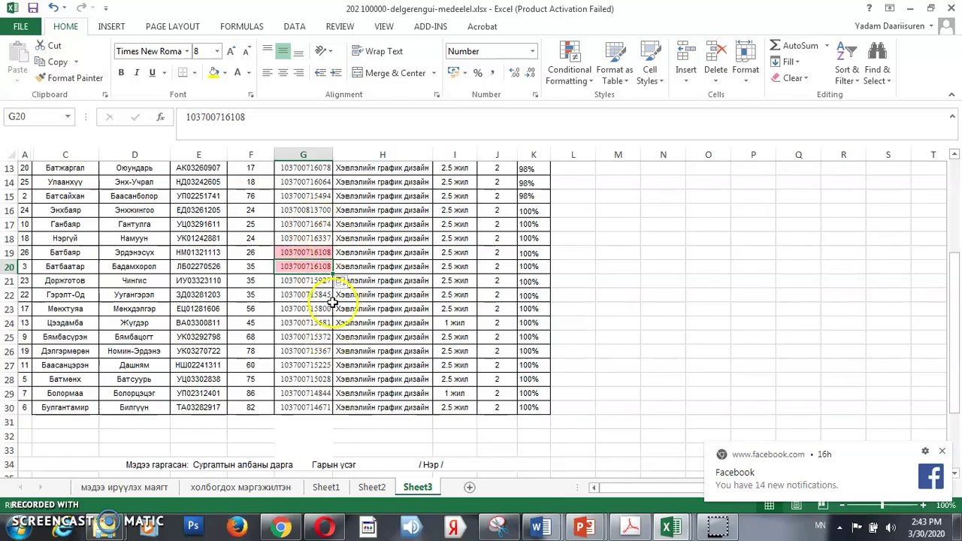
# - Fill the name in D16 down into D17 as a test and undo the fills in columns D and G
pyautogui.click(150, 212)
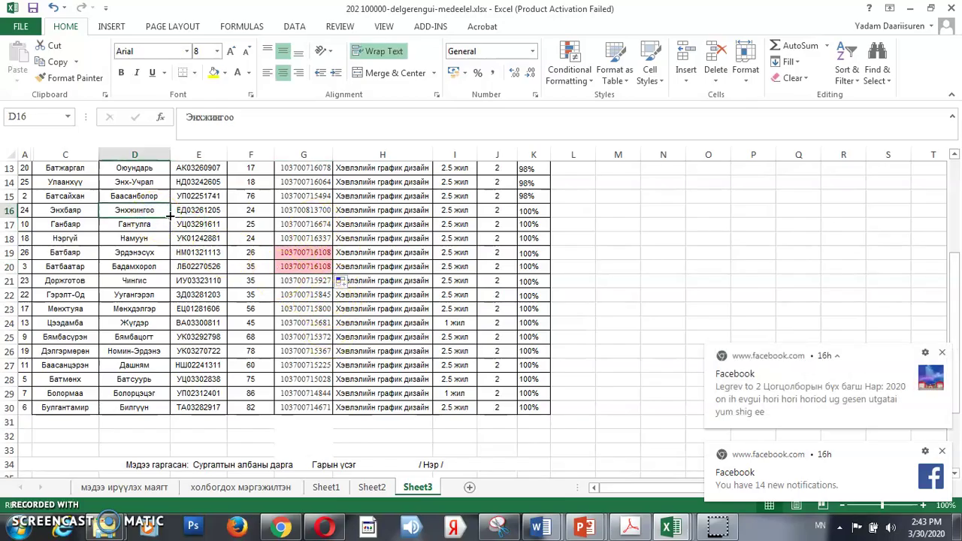
pyautogui.moveTo(170, 217); pyautogui.dragTo(173, 228)
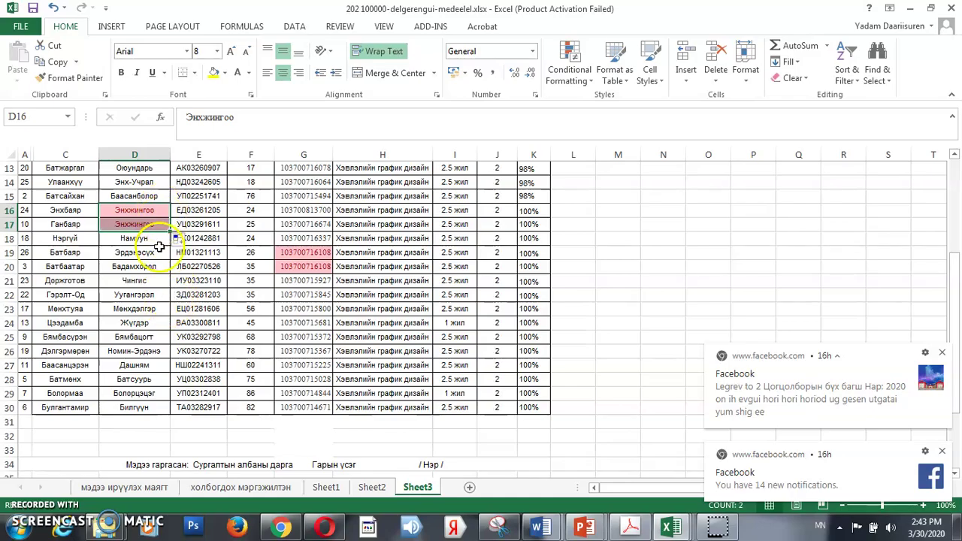
pyautogui.hotkey('ctrl', 'z')
pyautogui.hotkey('ctrl', 'z')
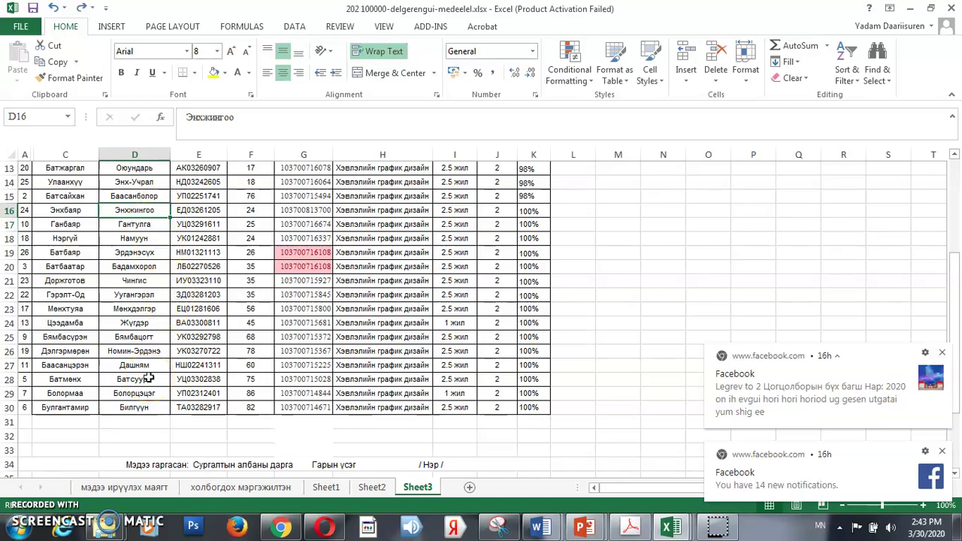
pyautogui.click(320, 294)
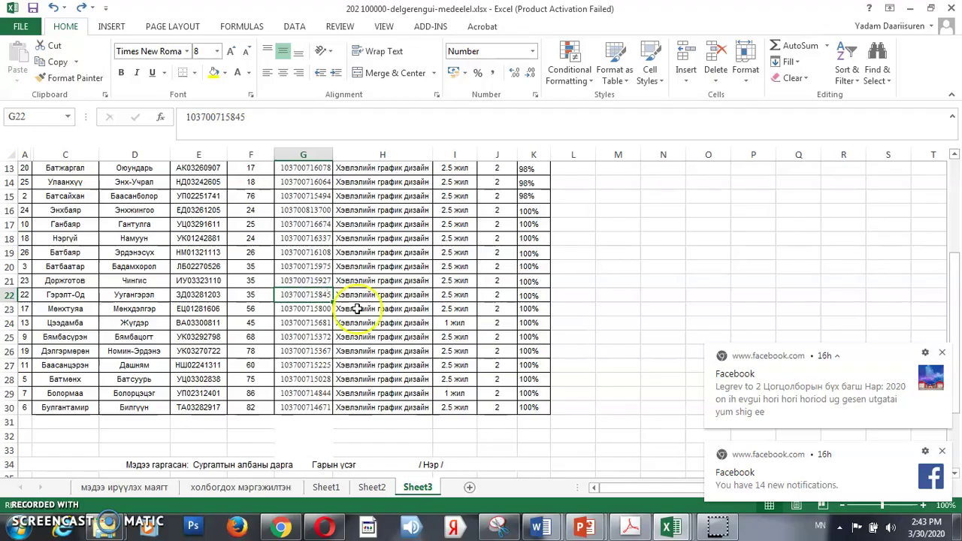
# - Highlight the top 5 values in the Нас column (F) using Light Red Fill with Dark Red Text
pyautogui.scroll(4, 378, 317)
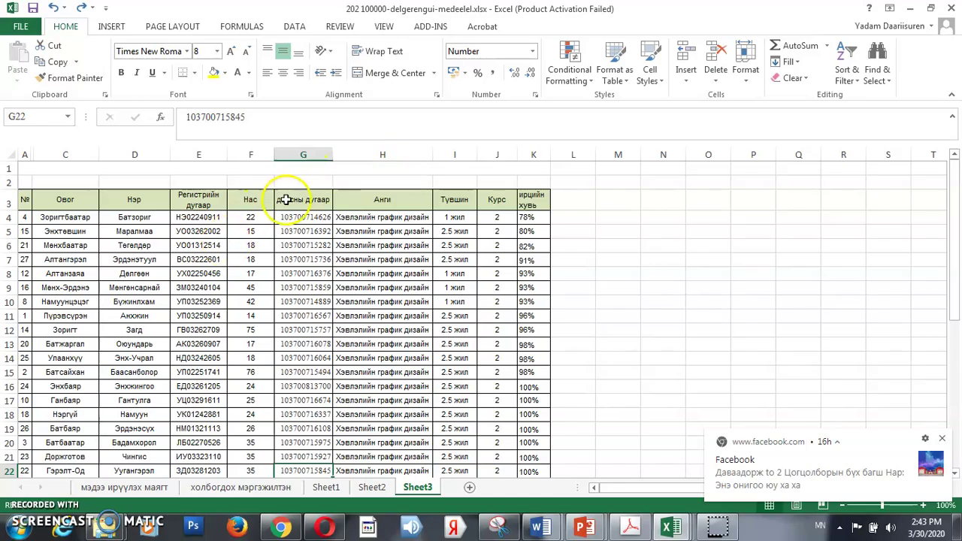
pyautogui.click(251, 155)
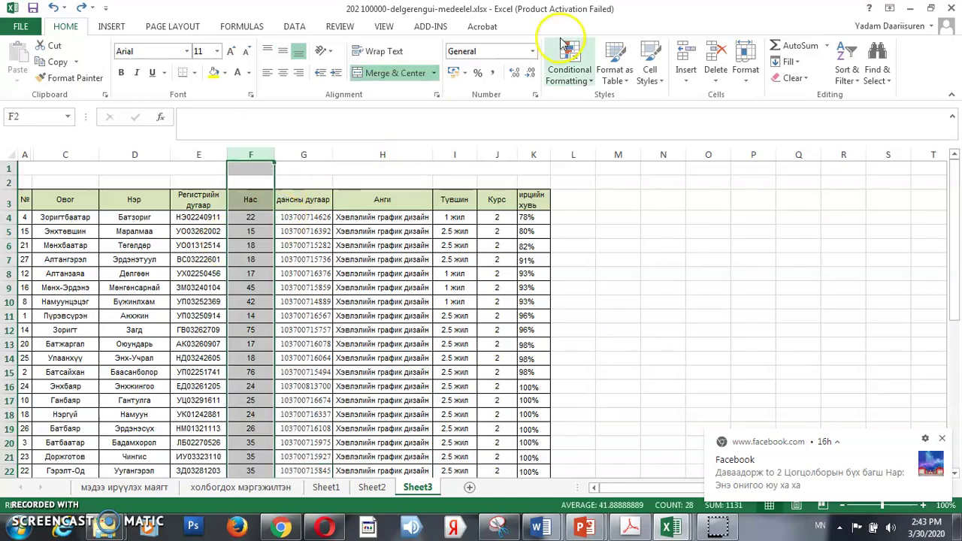
pyautogui.click(590, 81)
pyautogui.moveTo(615, 139)
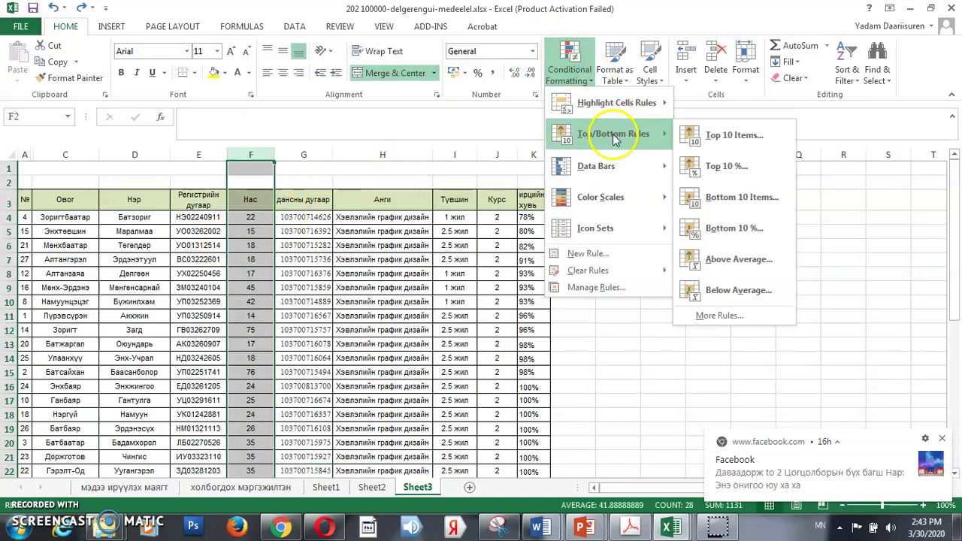
pyautogui.click(614, 106)
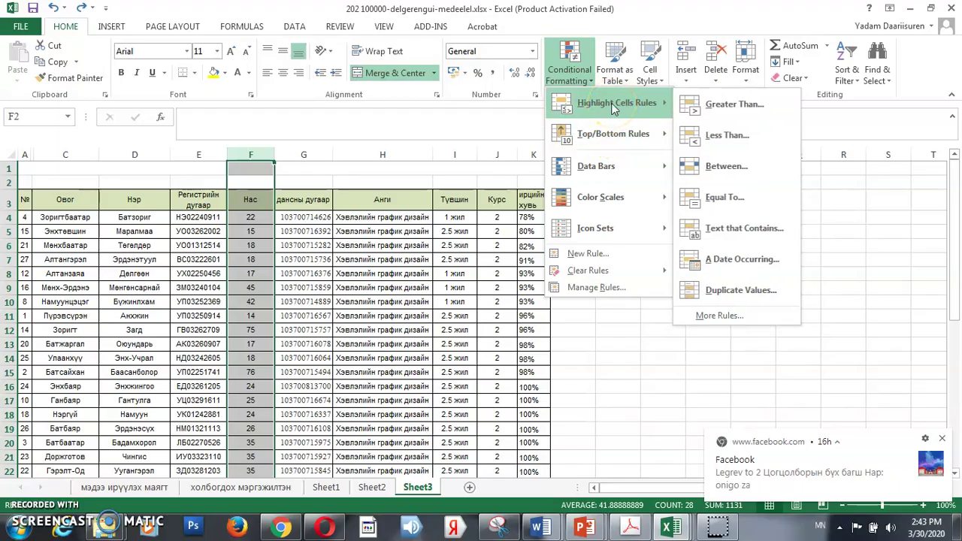
pyautogui.moveTo(613, 131)
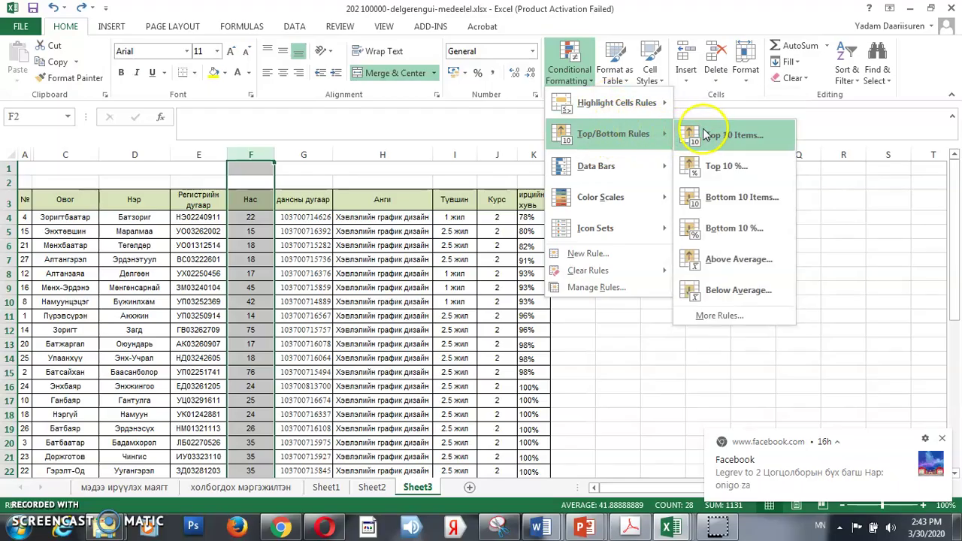
pyautogui.click(740, 142)
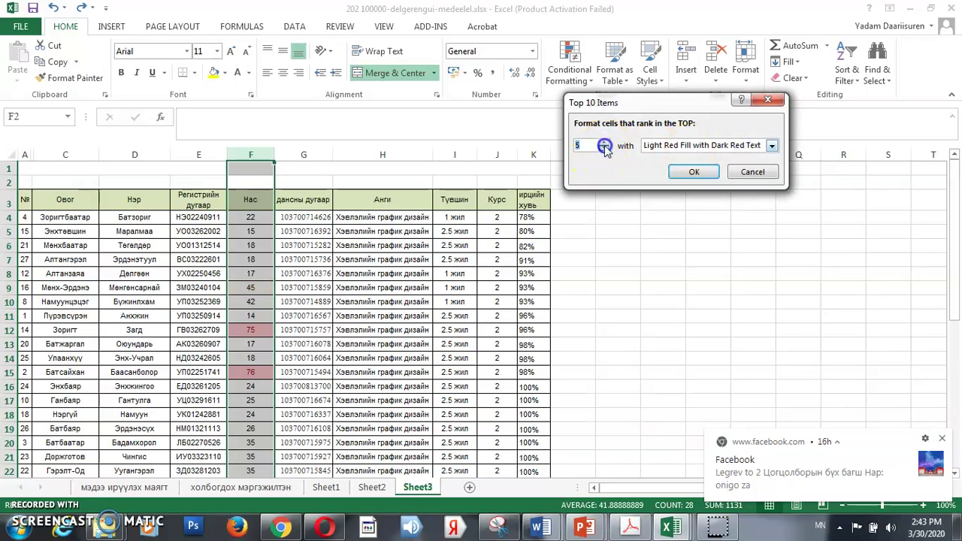
pyautogui.click(695, 172)
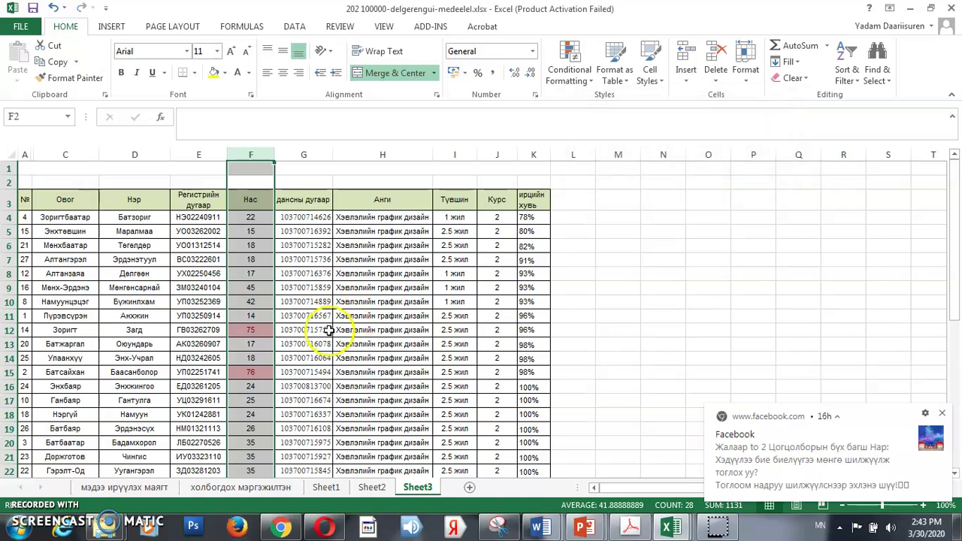
# - Review the highlighted highest ages throughout the Нас column down to the table's last row
pyautogui.scroll(-2, 311, 323)
pyautogui.scroll(-1, 259, 293)
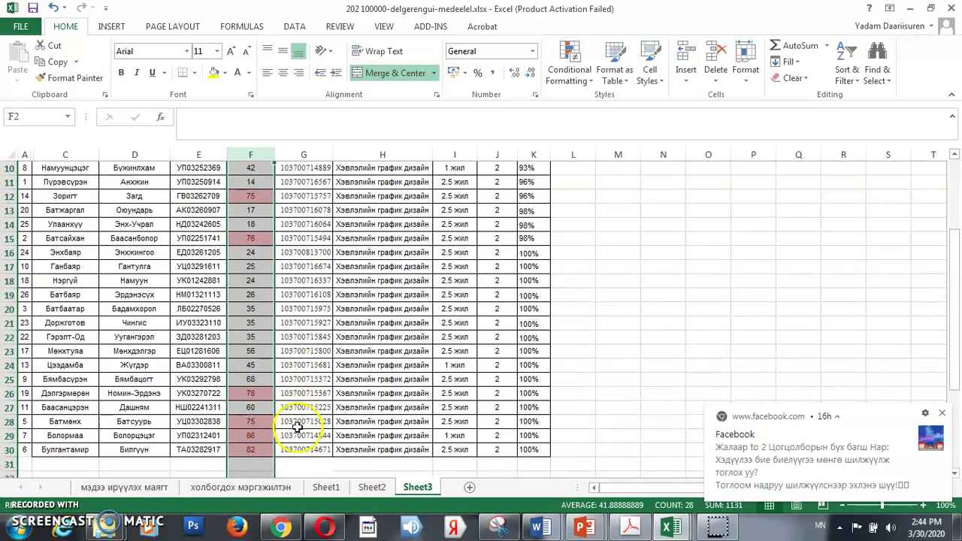
pyautogui.scroll(3, 300, 394)
pyautogui.scroll(-2, 300, 404)
pyautogui.scroll(-1, 300, 404)
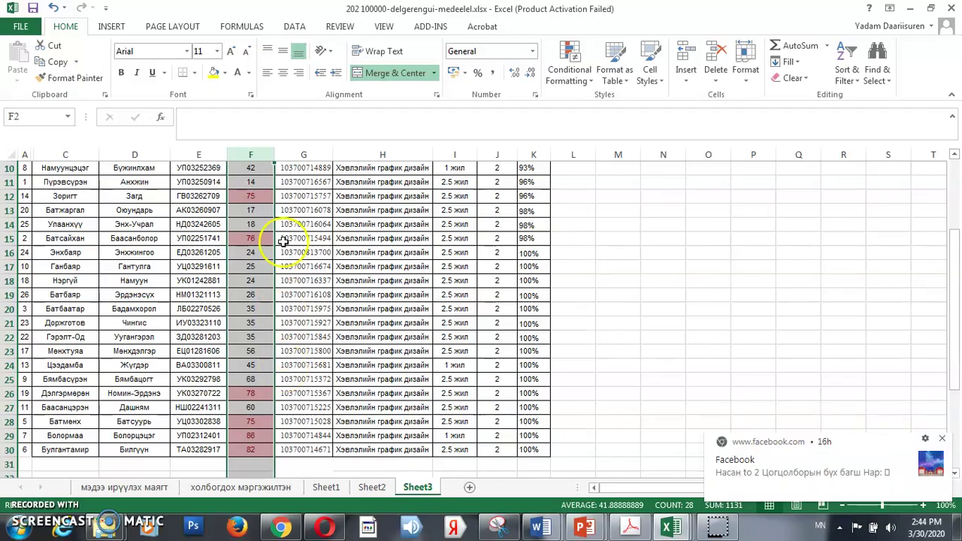
pyautogui.click(303, 296)
pyautogui.click(240, 310)
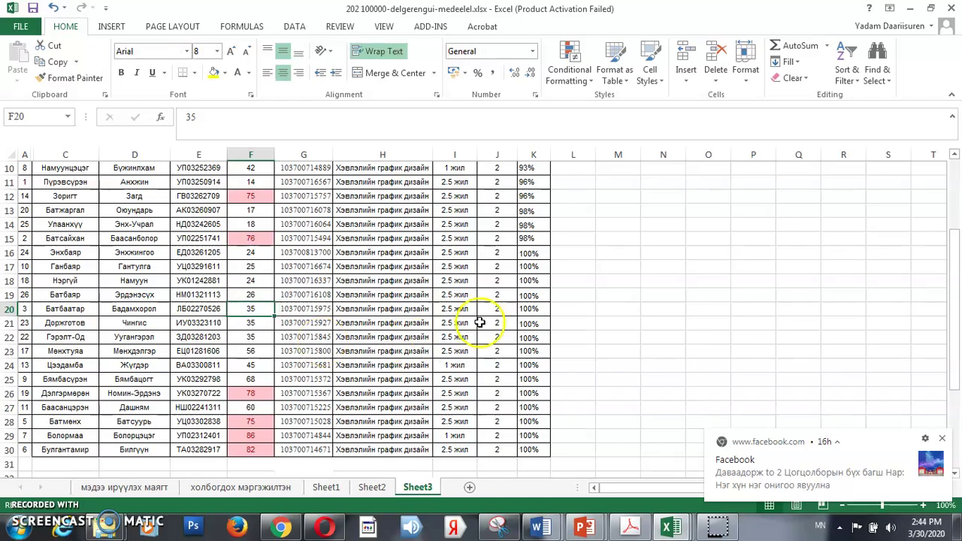
# - Highlight the bottom 3 values in the attendance percentage column (K) using Light Red Fill with Dark Red Text
pyautogui.scroll(3, 526, 300)
pyautogui.click(538, 154)
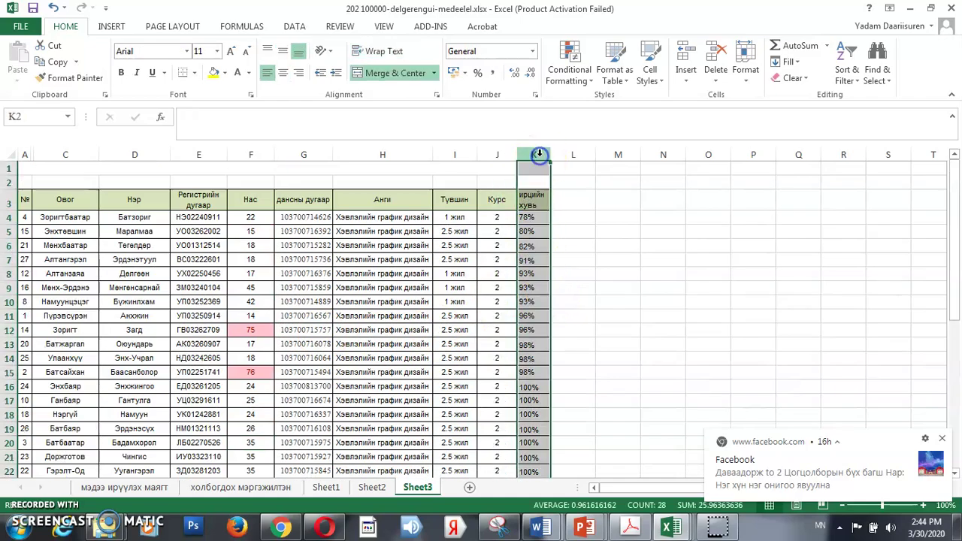
pyautogui.click(573, 155)
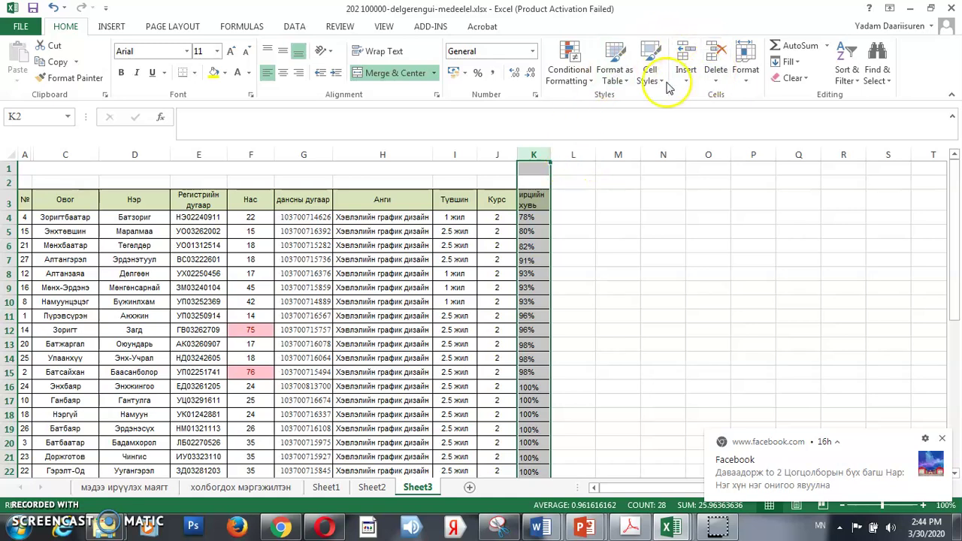
pyautogui.click(583, 80)
pyautogui.moveTo(614, 133)
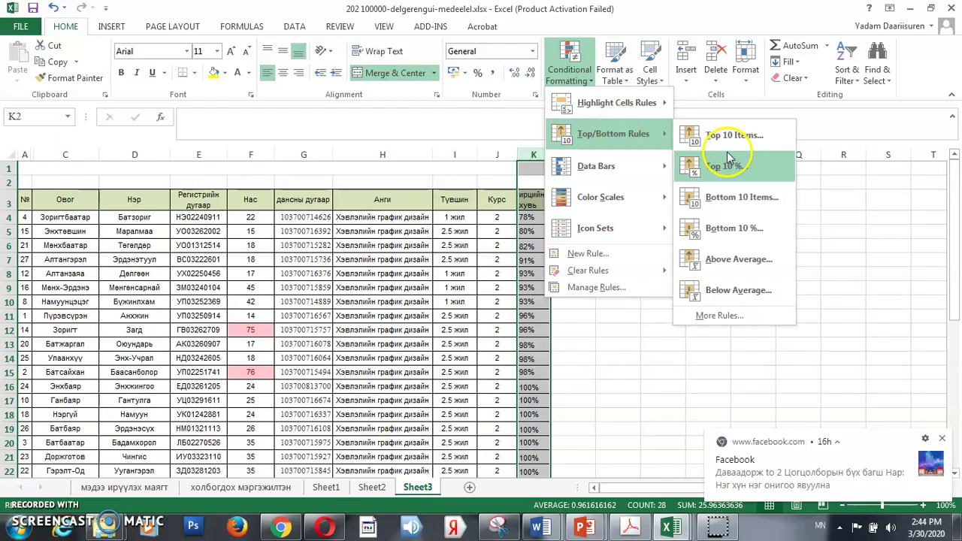
pyautogui.click(742, 198)
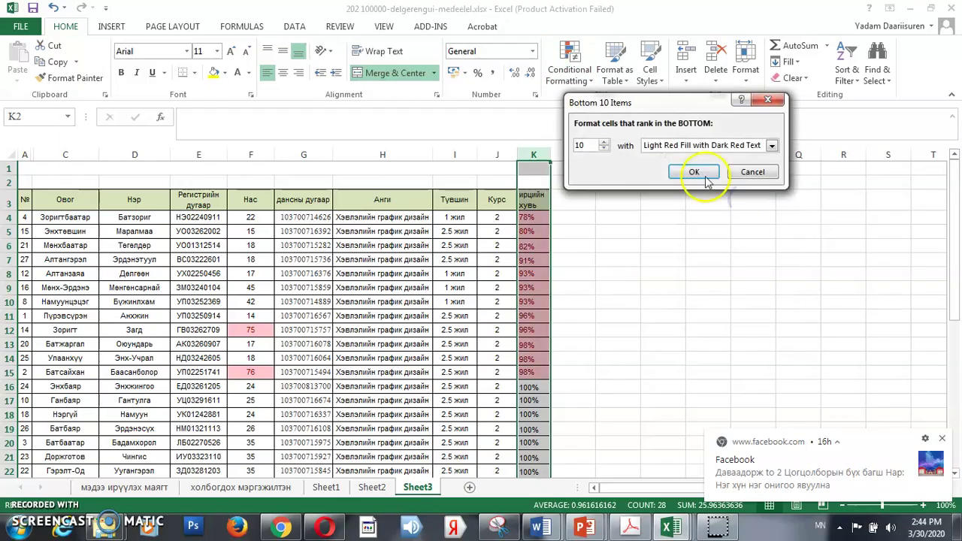
pyautogui.write('3')
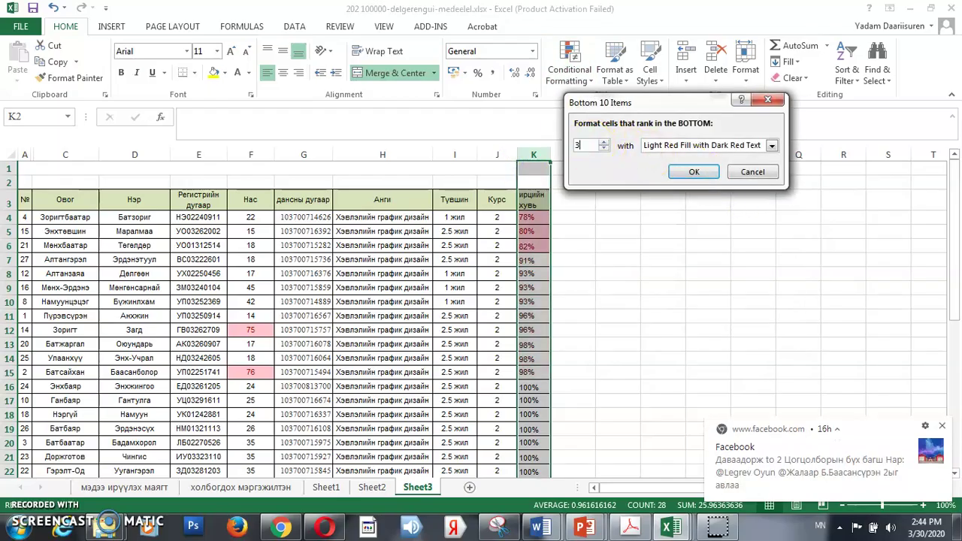
pyautogui.click(691, 172)
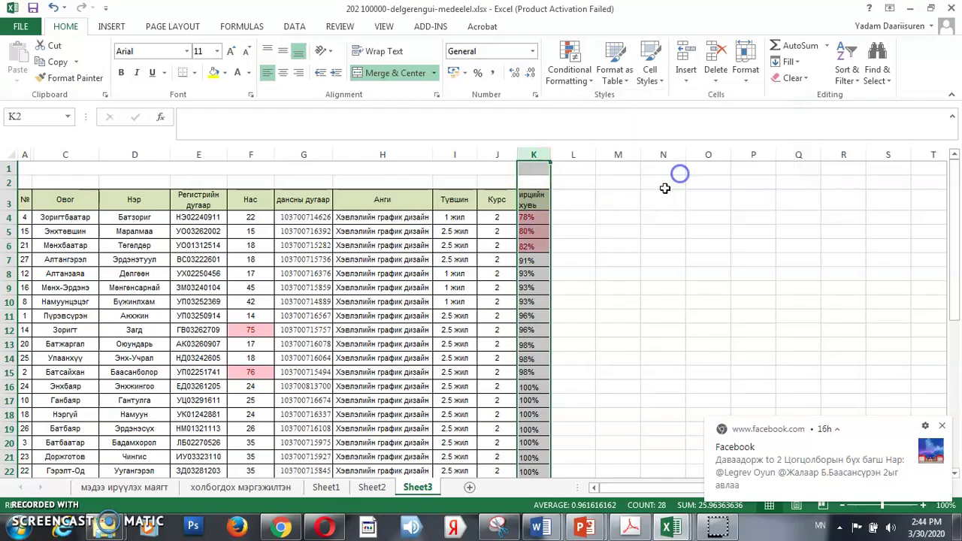
pyautogui.click(532, 301)
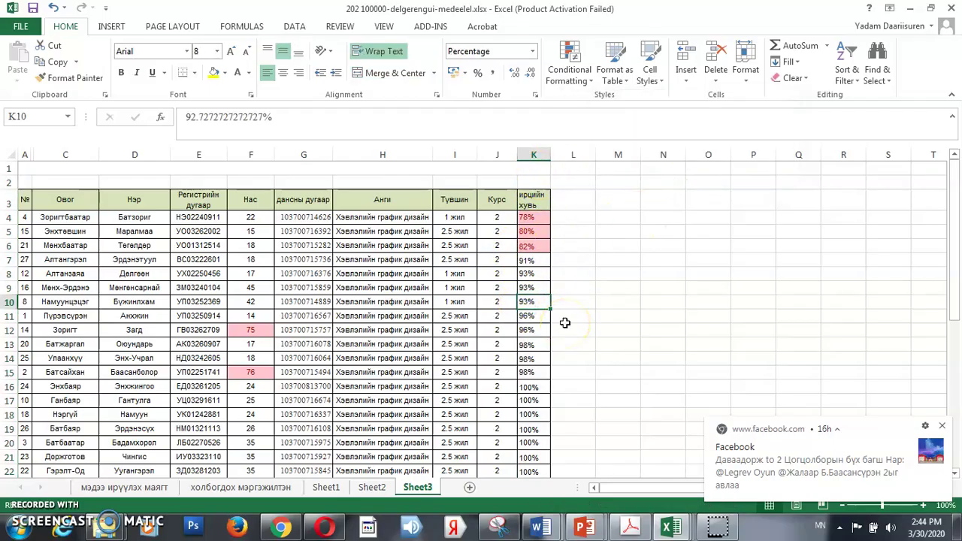
# - Highlight cells containing the text 1 in the Түвшин column (I) using Yellow Fill with Dark Yellow Text
pyautogui.click(459, 154)
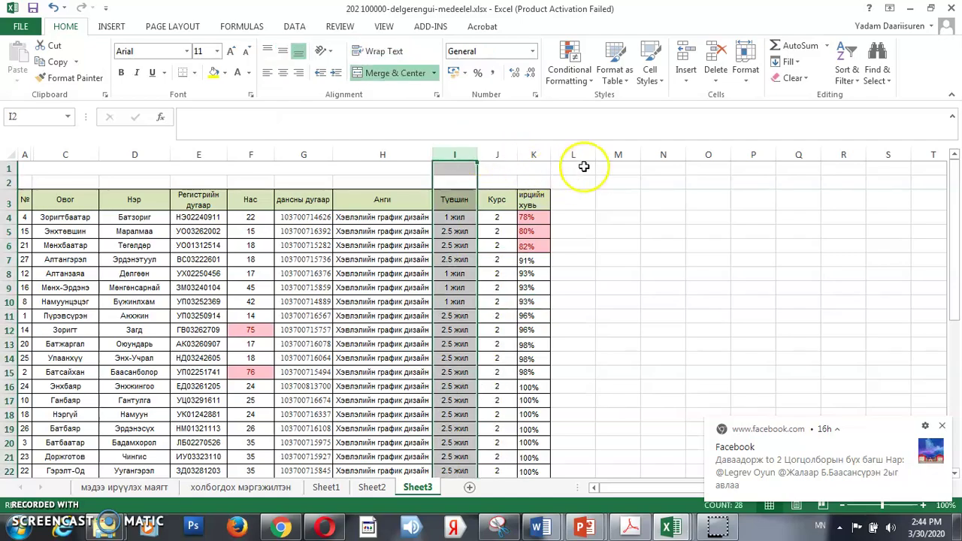
pyautogui.click(590, 82)
pyautogui.moveTo(599, 107)
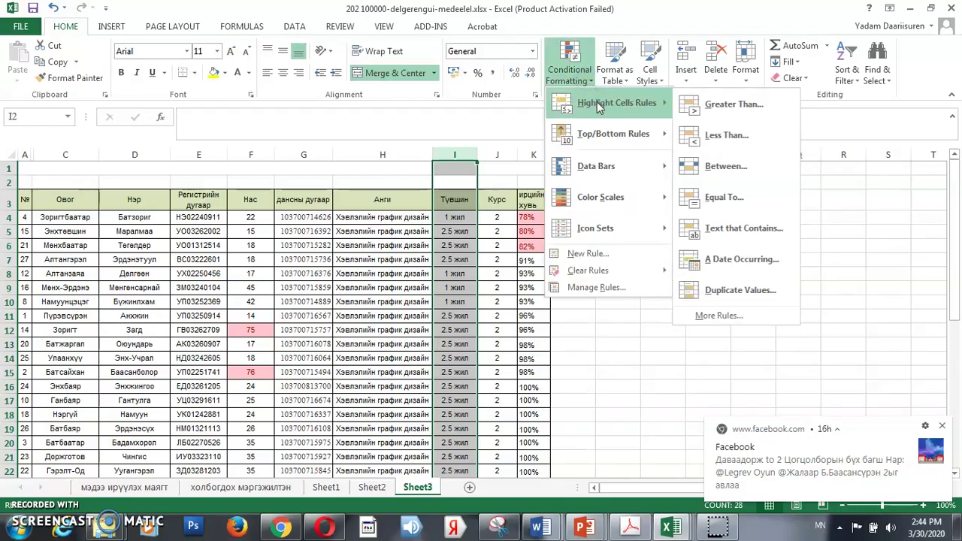
pyautogui.click(741, 230)
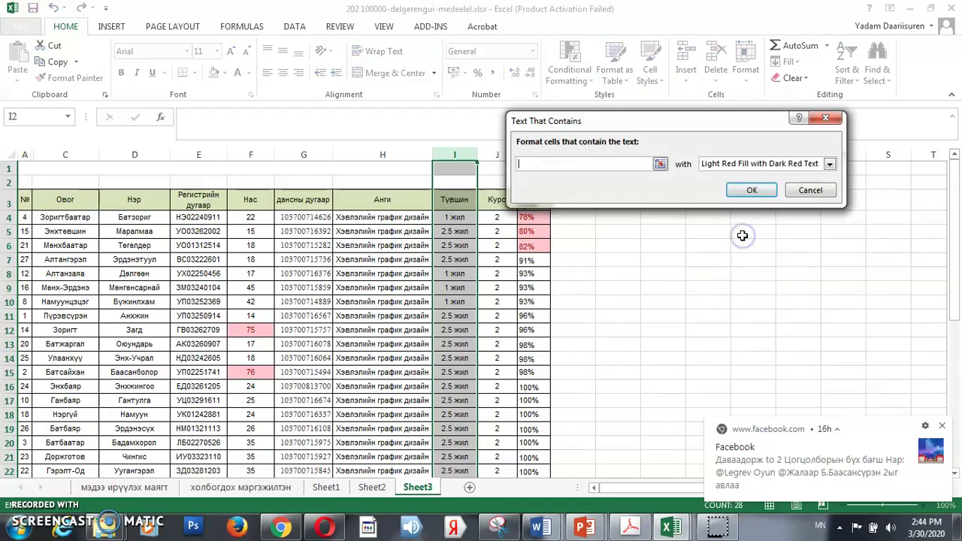
pyautogui.write('1')
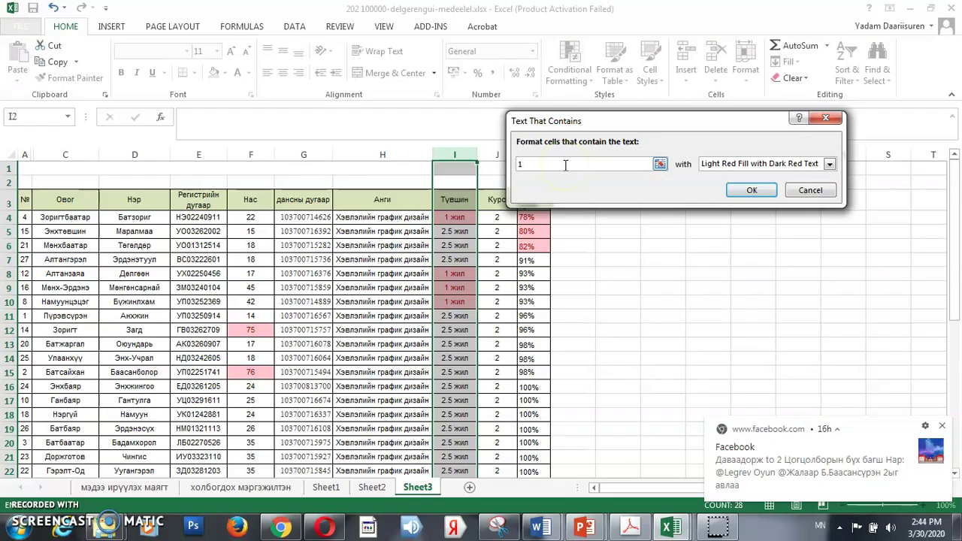
pyautogui.click(742, 163)
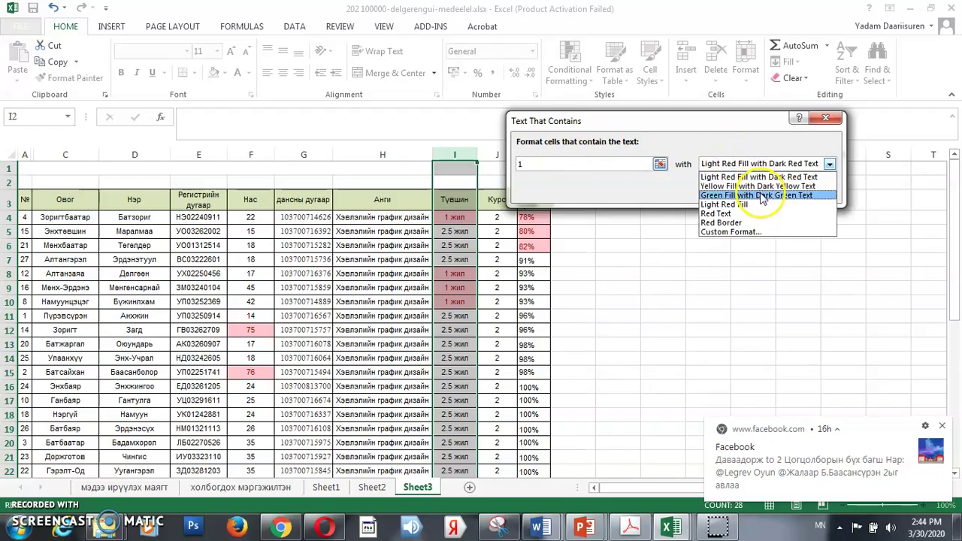
pyautogui.click(757, 186)
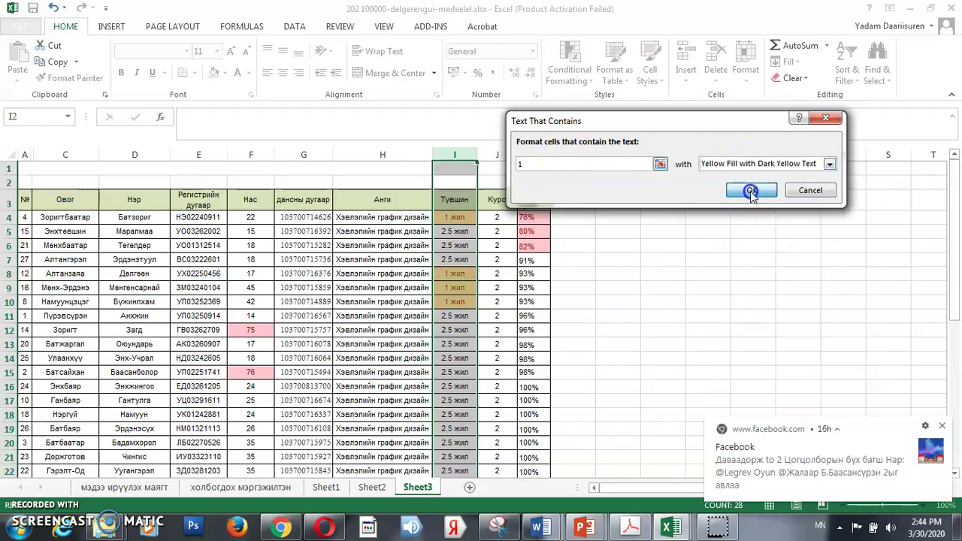
pyautogui.click(751, 190)
pyautogui.click(458, 387)
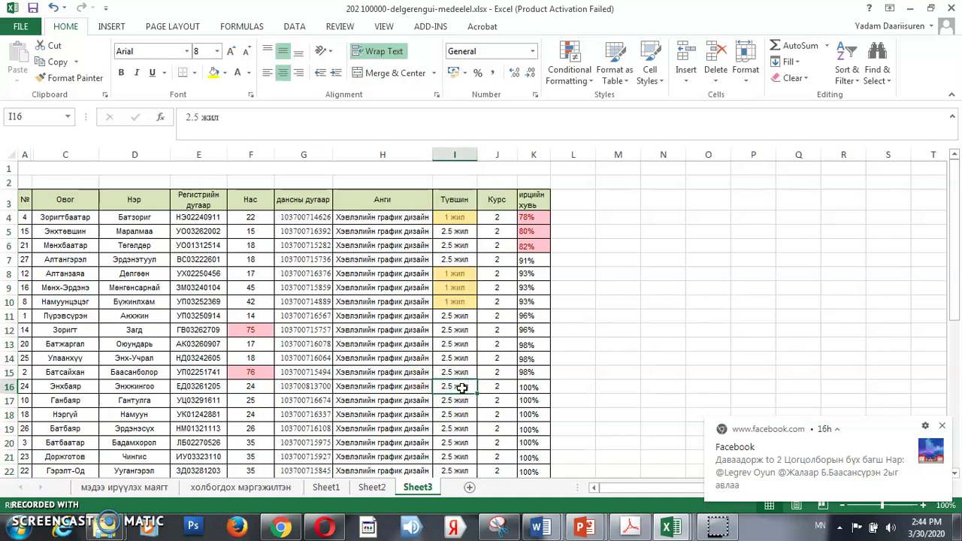
pyautogui.scroll(-2, 462, 388)
pyautogui.scroll(1, 461, 387)
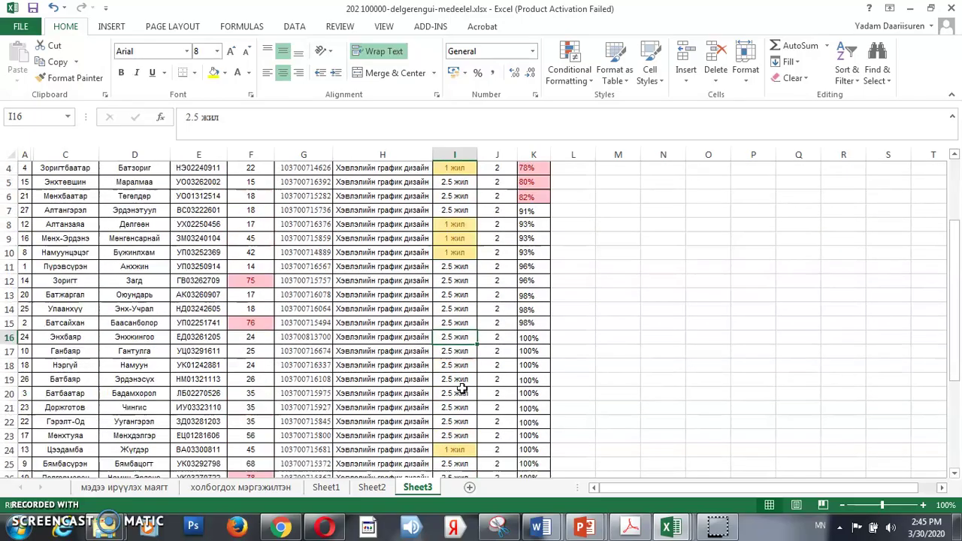
# - Apply the rimmed three traffic lights icon set to the attendance percentage column (K) and check its icons down the rows
pyautogui.click(533, 155)
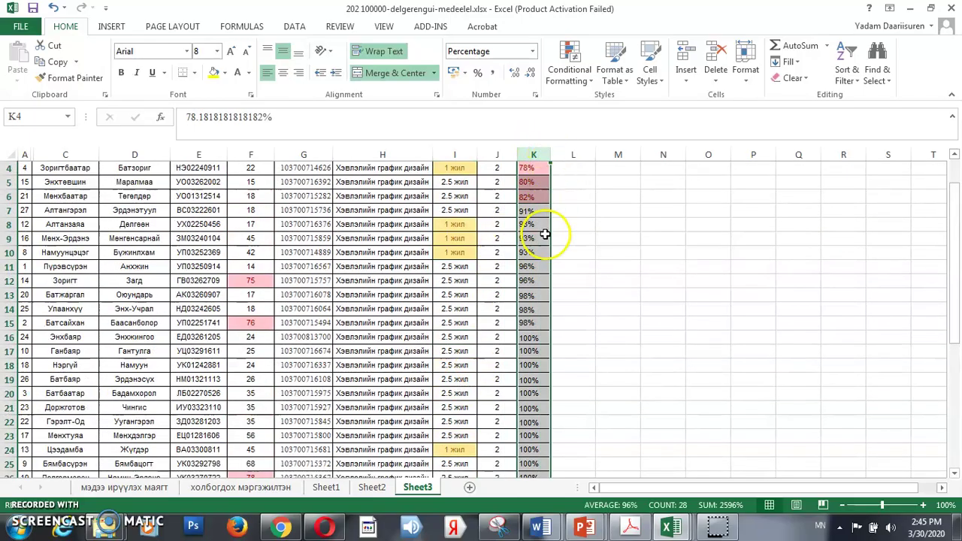
pyautogui.scroll(1, 545, 235)
pyautogui.scroll(-1, 546, 231)
pyautogui.scroll(1, 547, 232)
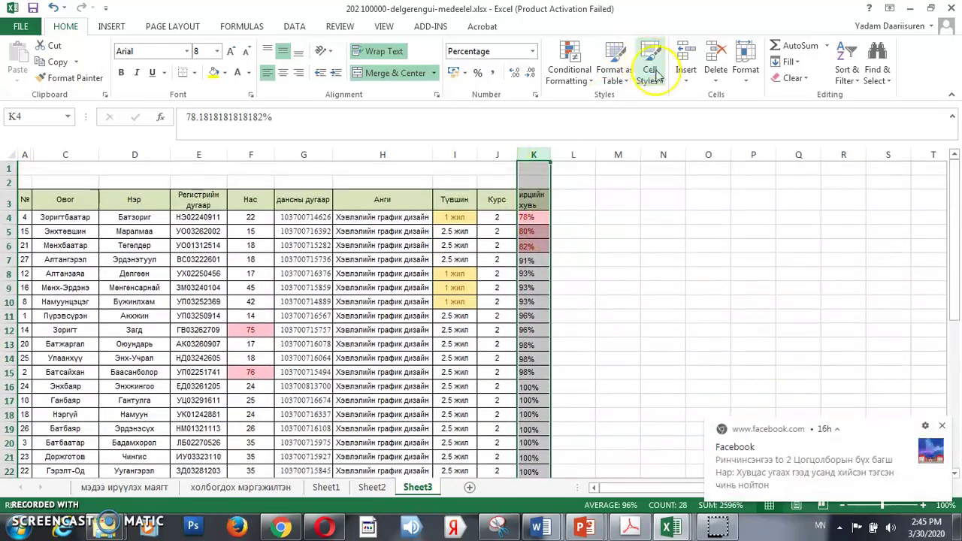
pyautogui.click(569, 72)
pyautogui.moveTo(616, 228)
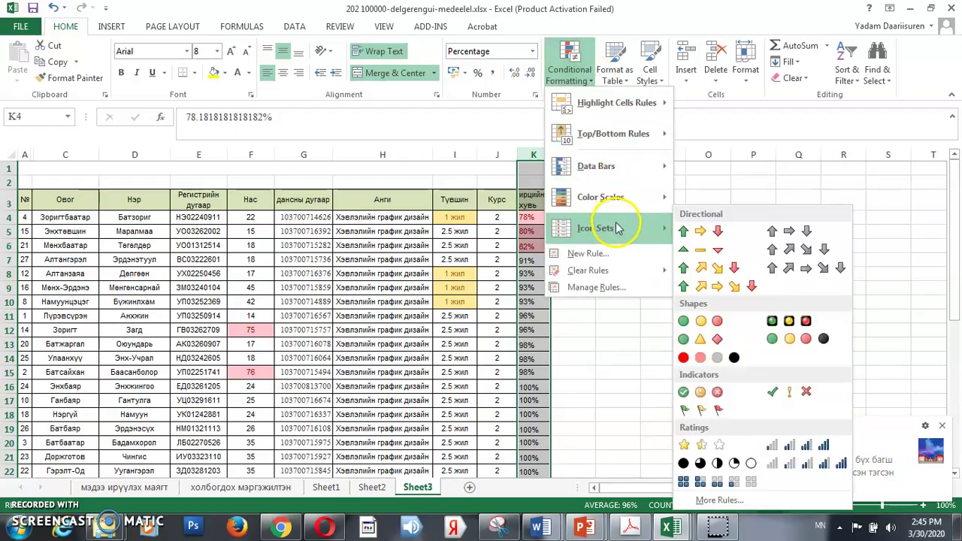
pyautogui.click(797, 324)
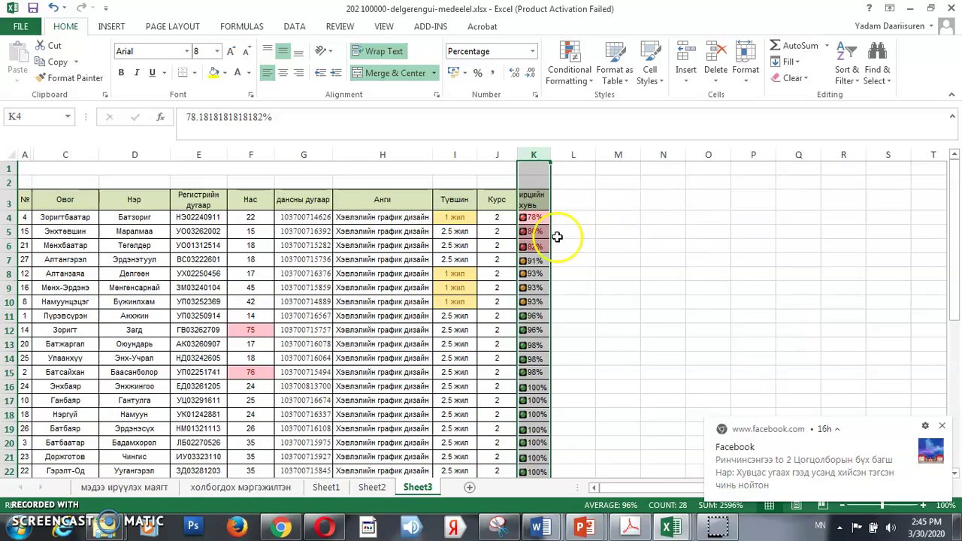
pyautogui.moveTo(548, 260); pyautogui.dragTo(552, 301)
pyautogui.scroll(-1, 553, 301)
pyautogui.moveTo(533, 266); pyautogui.dragTo(530, 455)
pyautogui.click(623, 351)
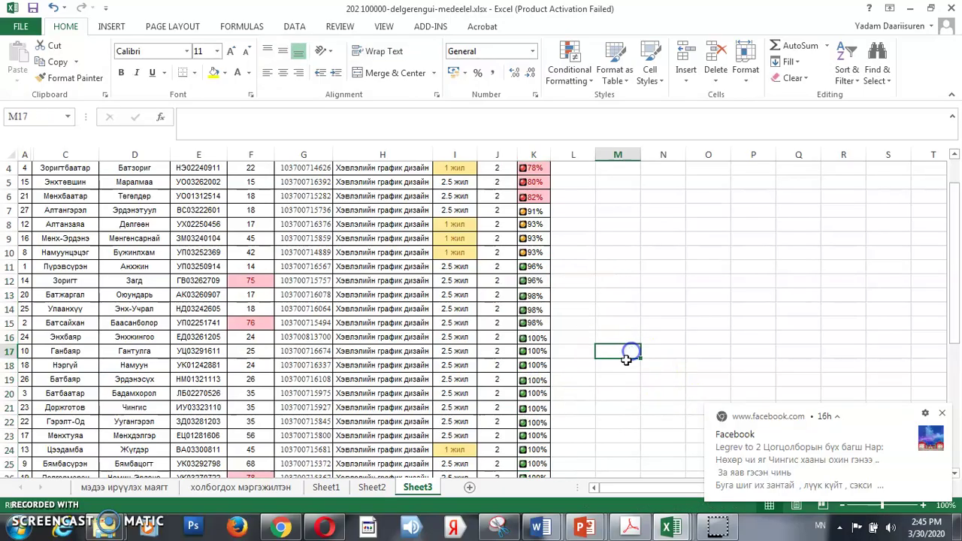
pyautogui.click(532, 381)
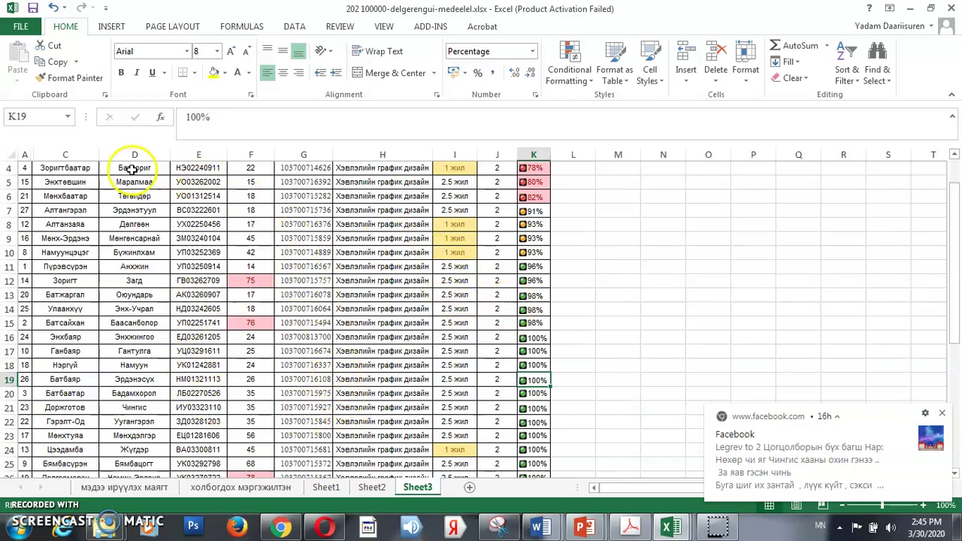
pyautogui.click(593, 80)
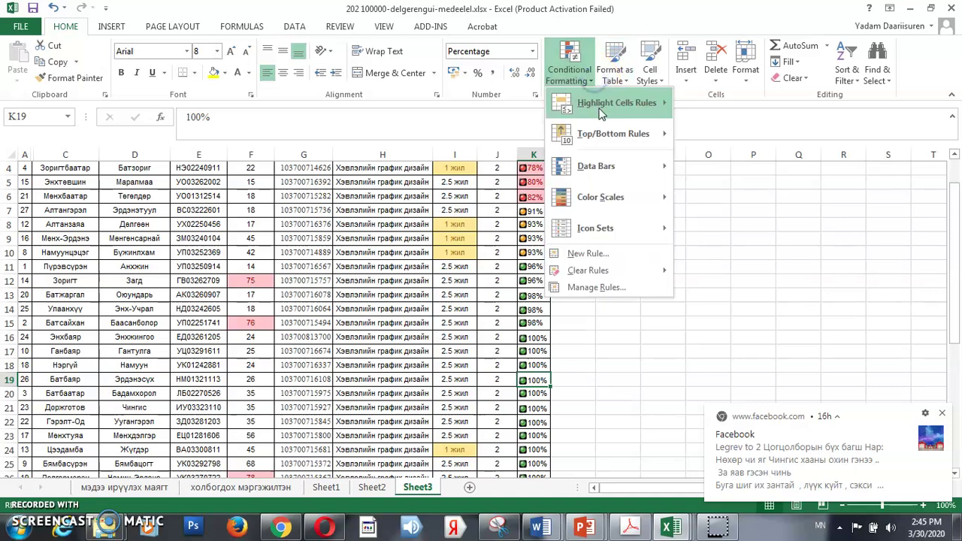
pyautogui.moveTo(664, 139)
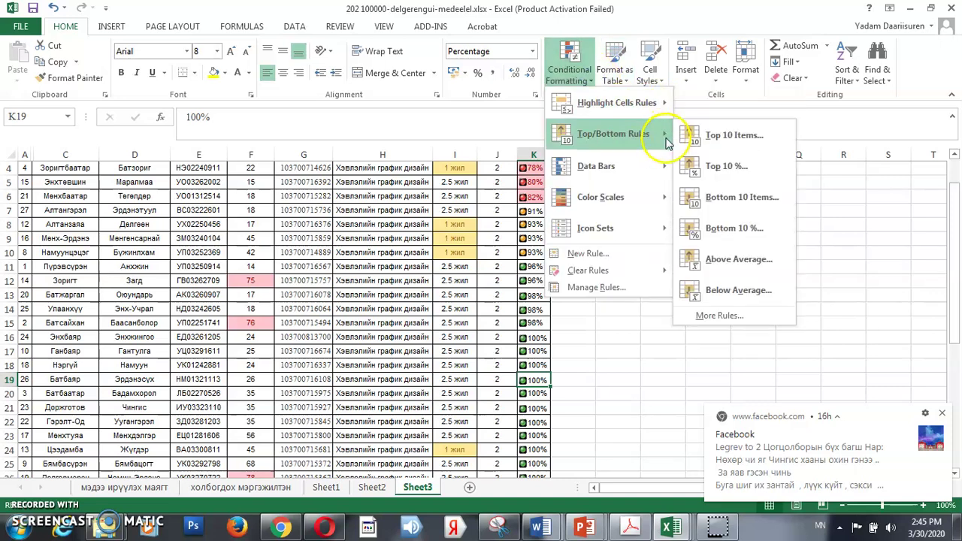
pyautogui.moveTo(653, 170)
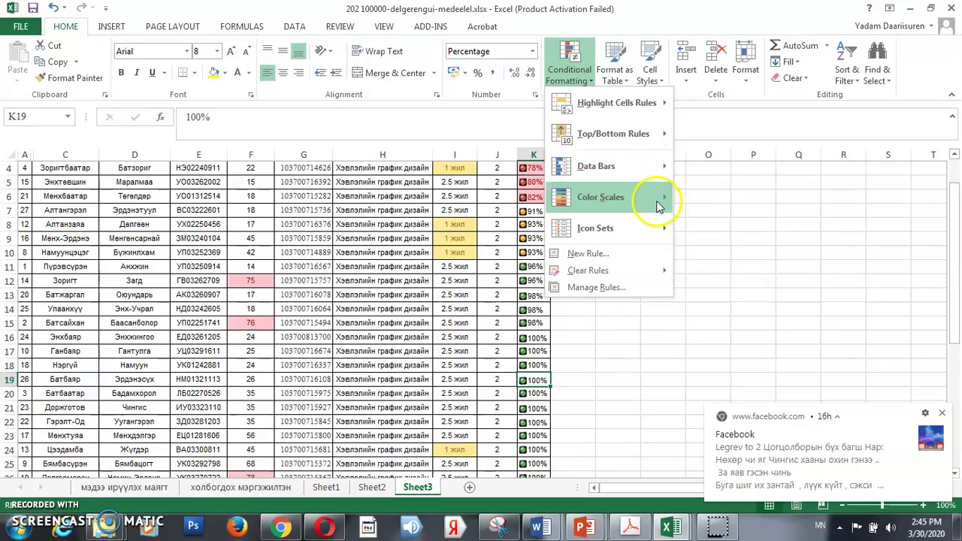
pyautogui.moveTo(653, 224)
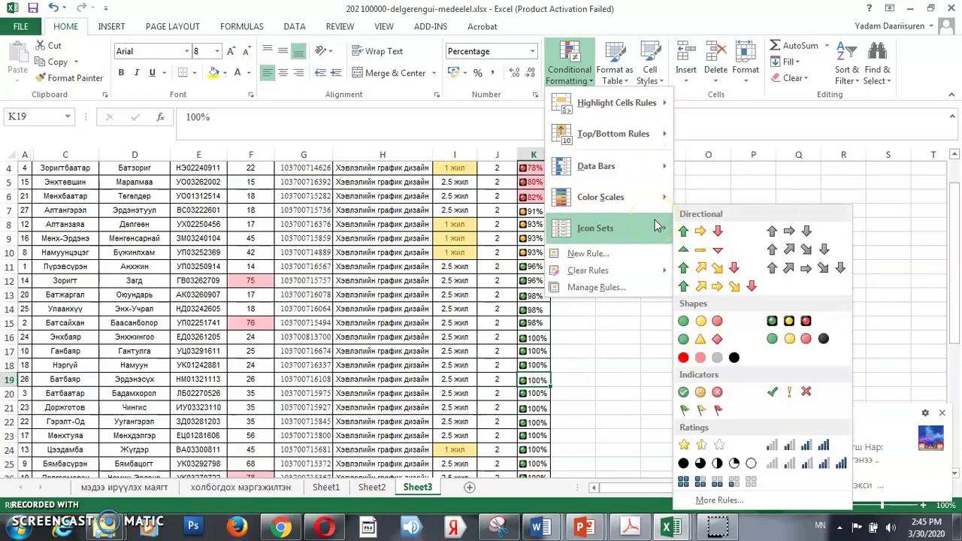
pyautogui.click(307, 158)
pyautogui.click(307, 158)
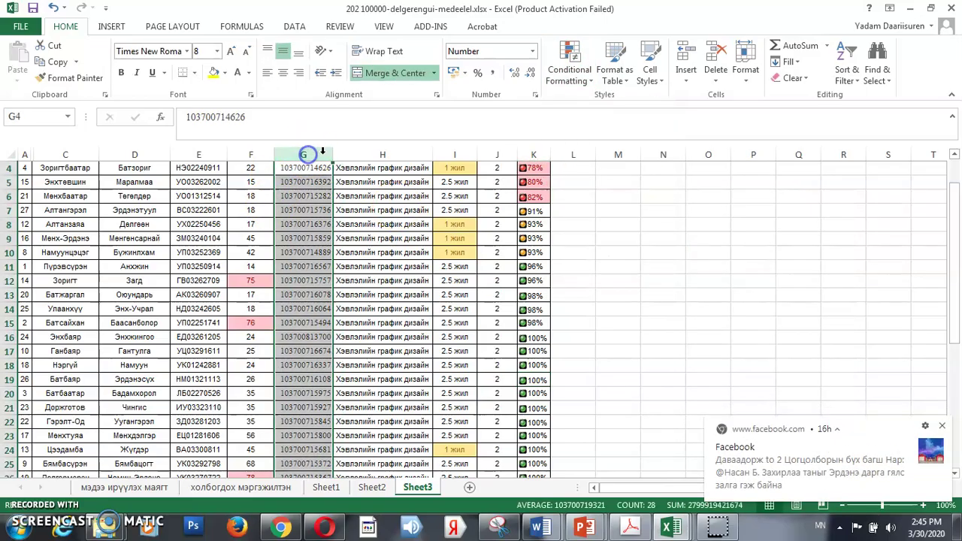
pyautogui.click(571, 75)
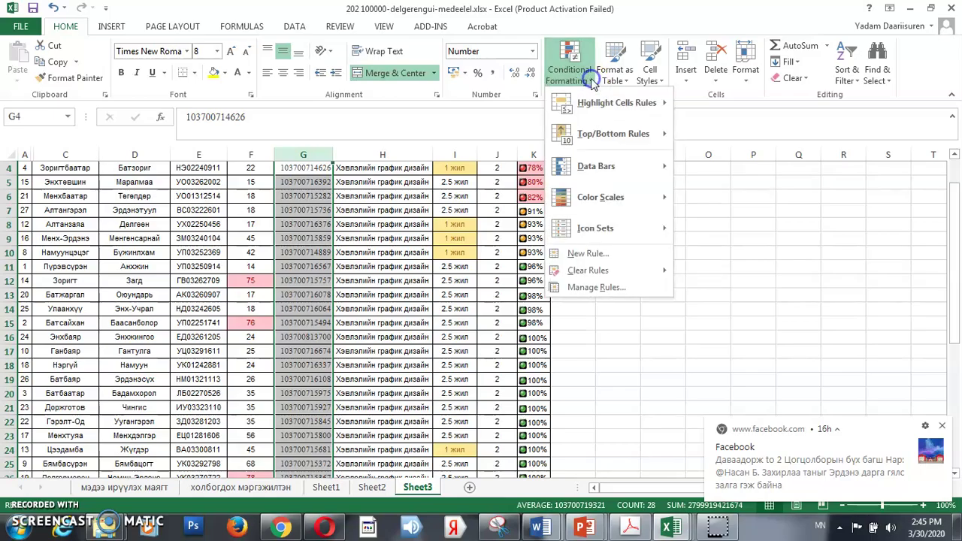
pyautogui.moveTo(606, 166)
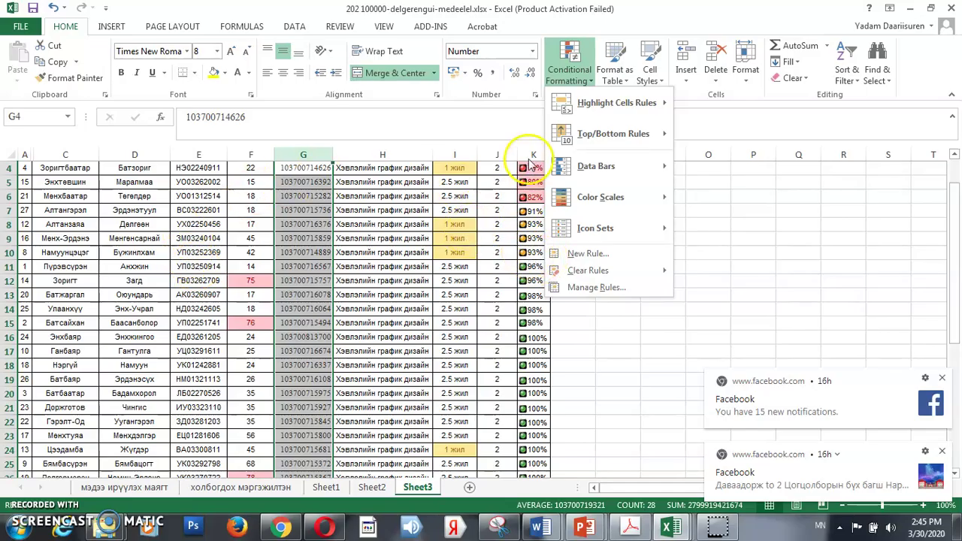
# - Add solid-fill orange data bars to the Нас column (F) and check them down to the table's last row
pyautogui.click(253, 155)
pyautogui.click(252, 154)
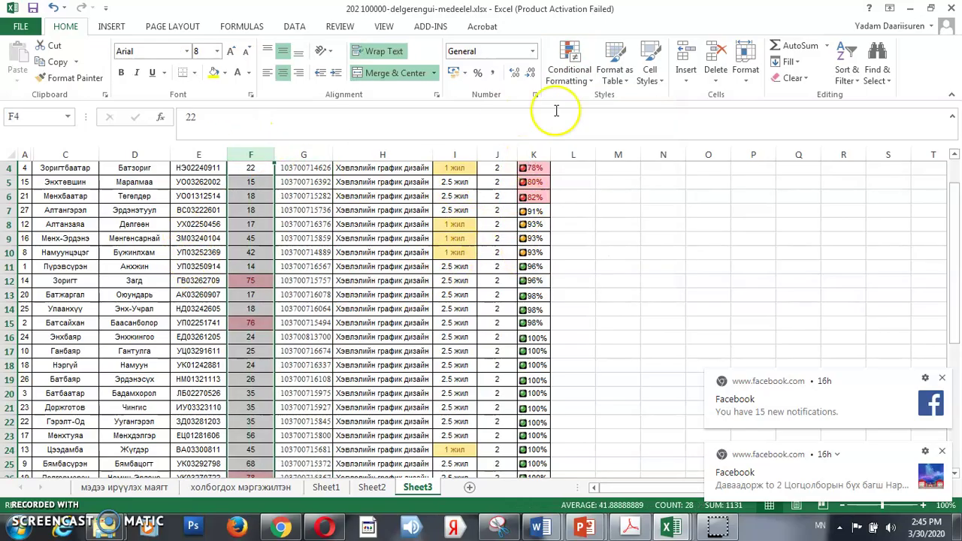
pyautogui.click(569, 69)
pyautogui.moveTo(590, 196)
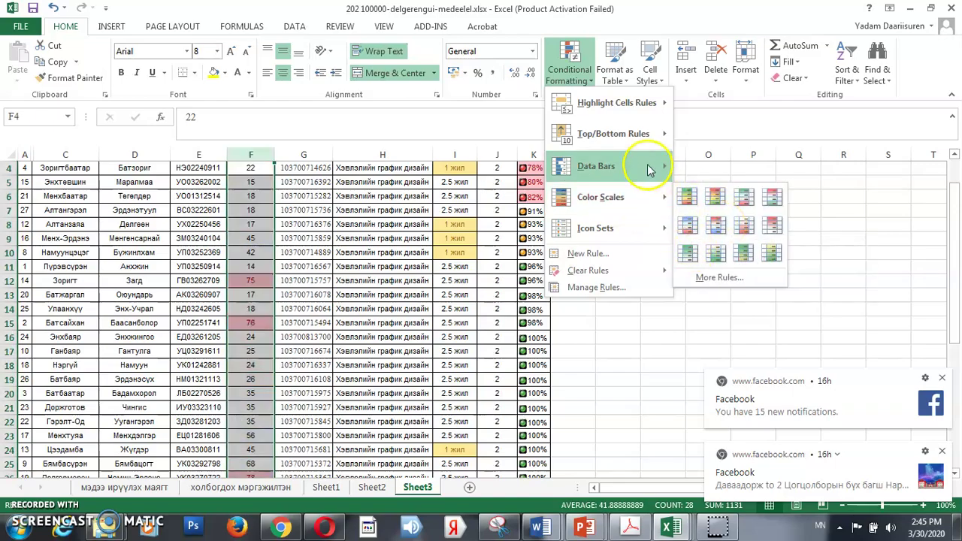
pyautogui.moveTo(651, 165)
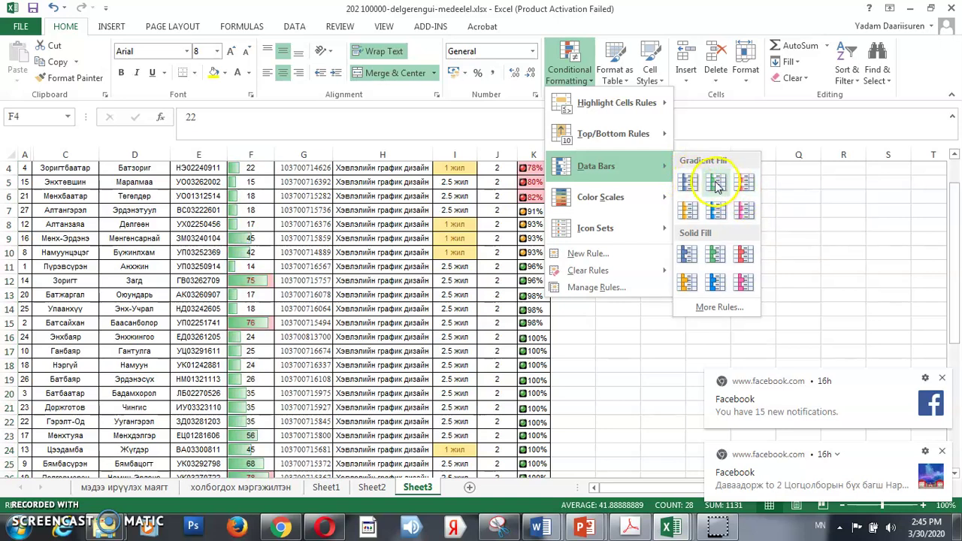
pyautogui.click(687, 281)
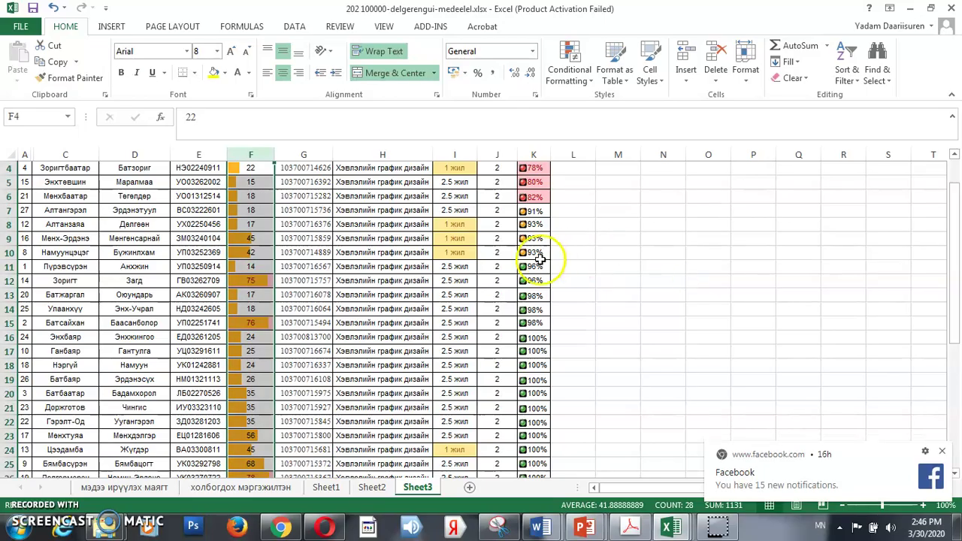
pyautogui.scroll(-4, 354, 316)
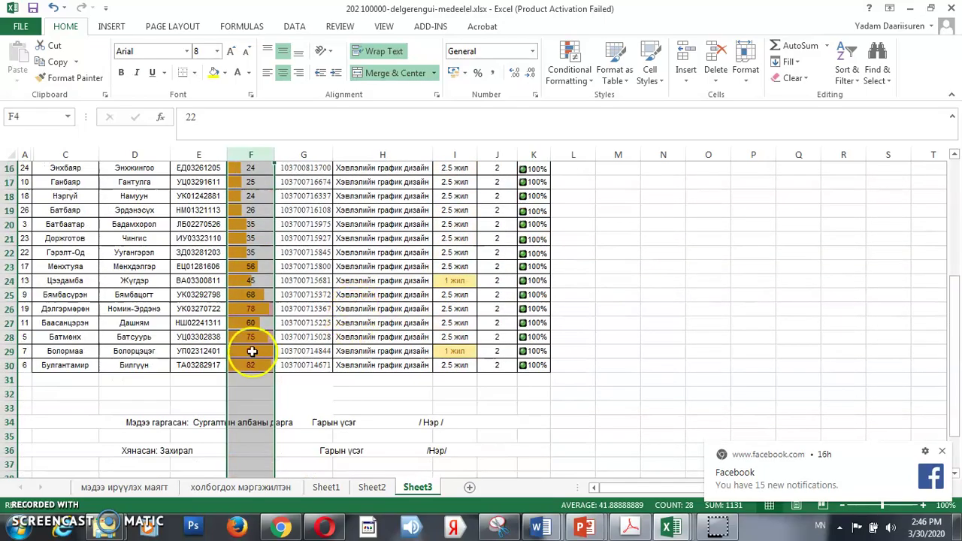
pyautogui.scroll(5, 279, 305)
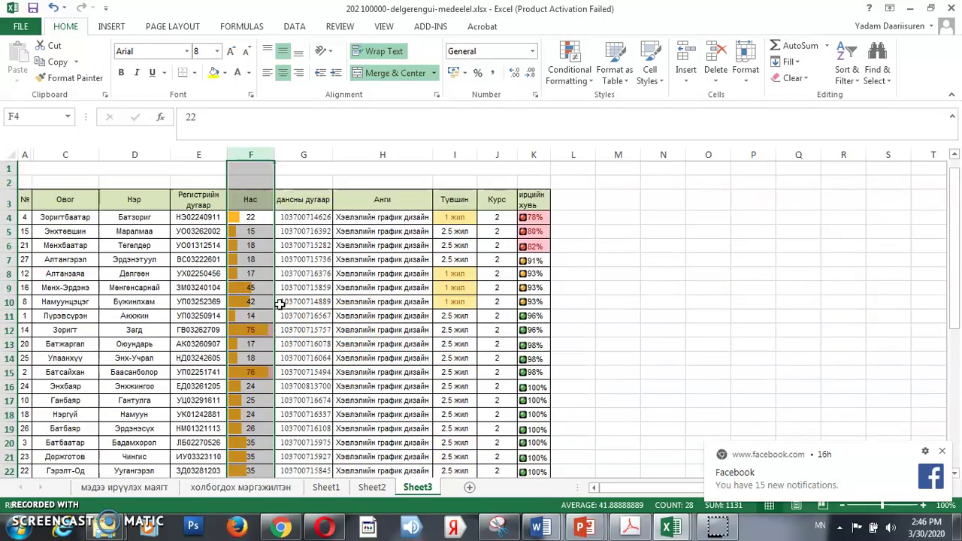
pyautogui.click(303, 301)
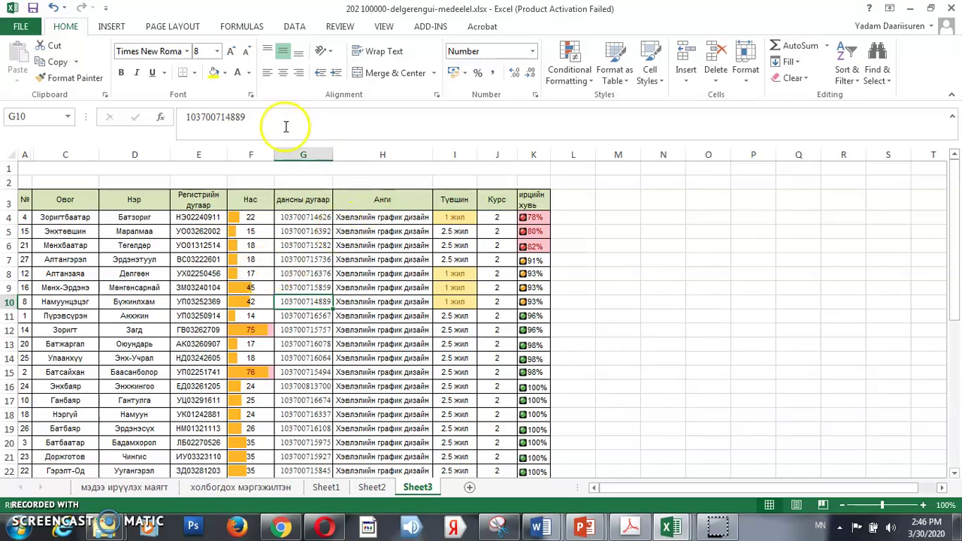
pyautogui.scroll(-1, 93, 203)
pyautogui.scroll(1, 98, 214)
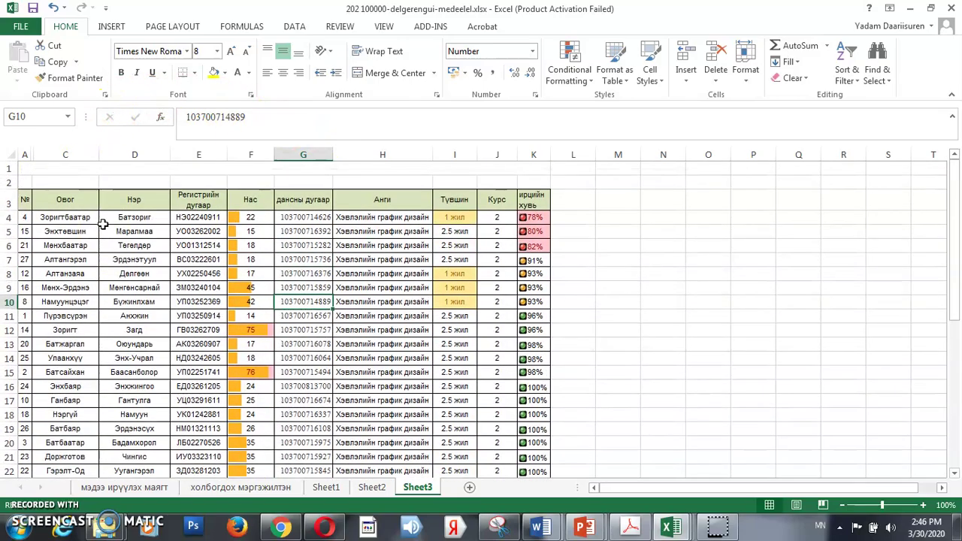
# - Clear the conditional formatting rules from the Түвшин column (I) only and check the column down to the table's end
pyautogui.click(569, 74)
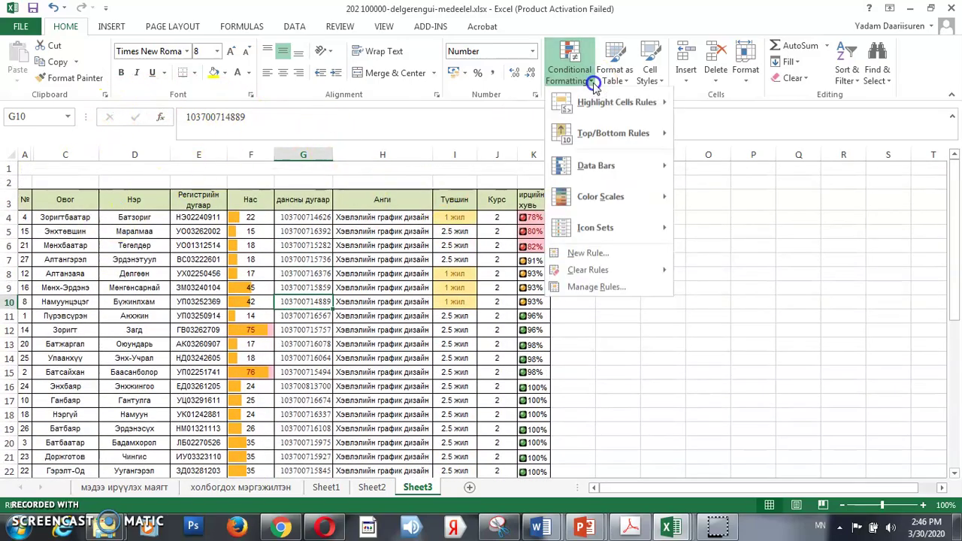
pyautogui.moveTo(620, 270)
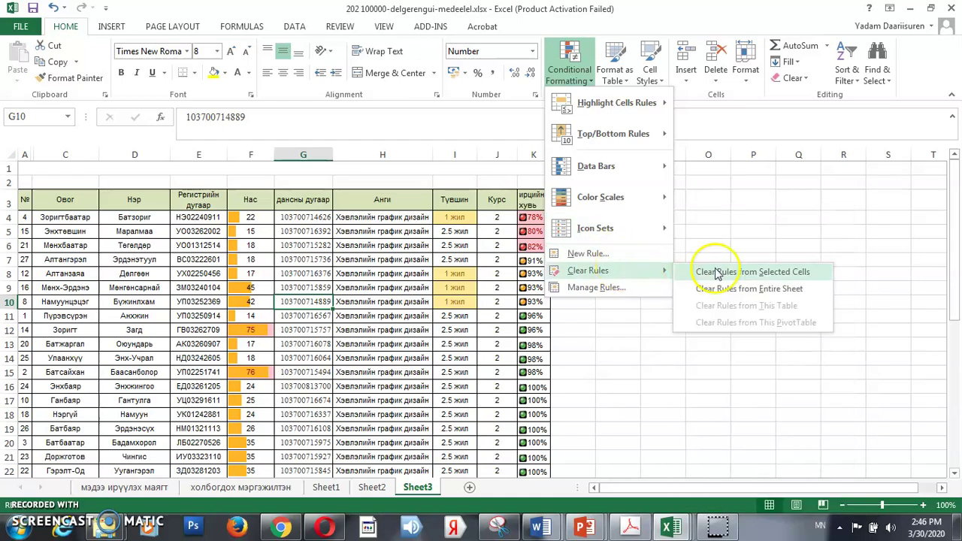
pyautogui.click(450, 200)
pyautogui.click(451, 153)
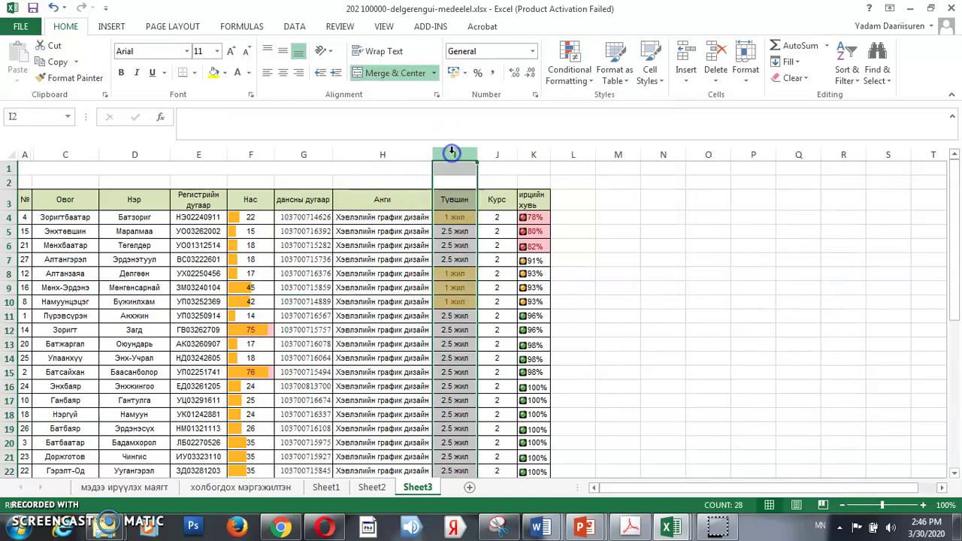
pyautogui.click(592, 81)
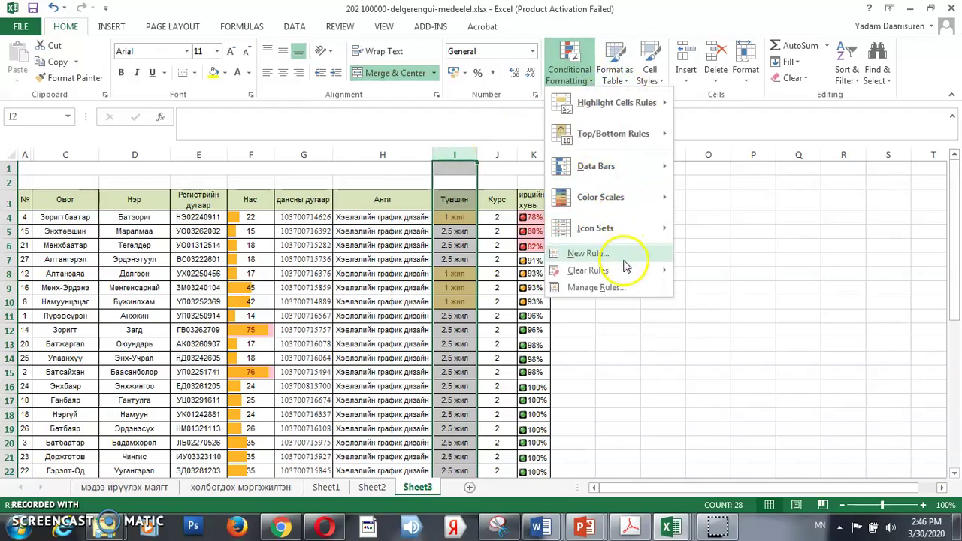
pyautogui.moveTo(624, 270)
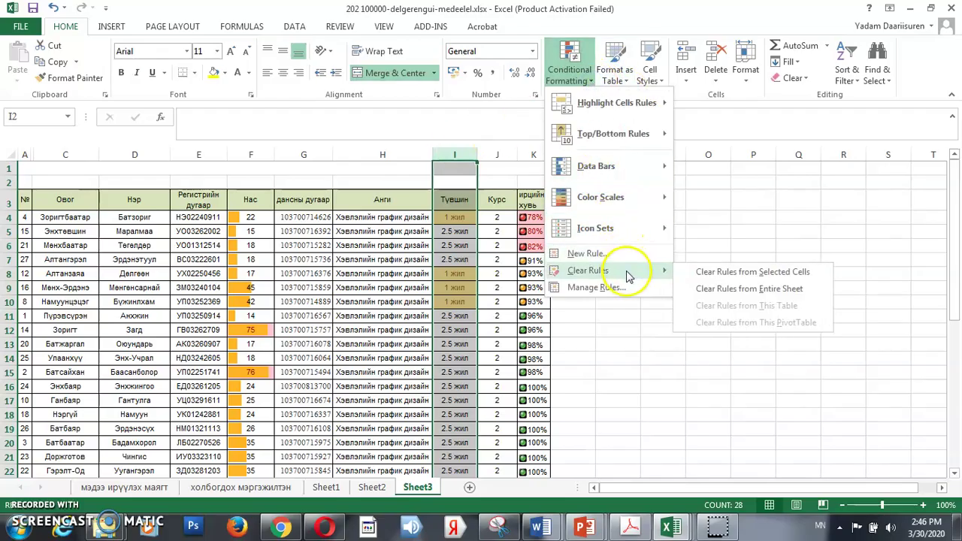
pyautogui.click(756, 275)
pyautogui.click(445, 248)
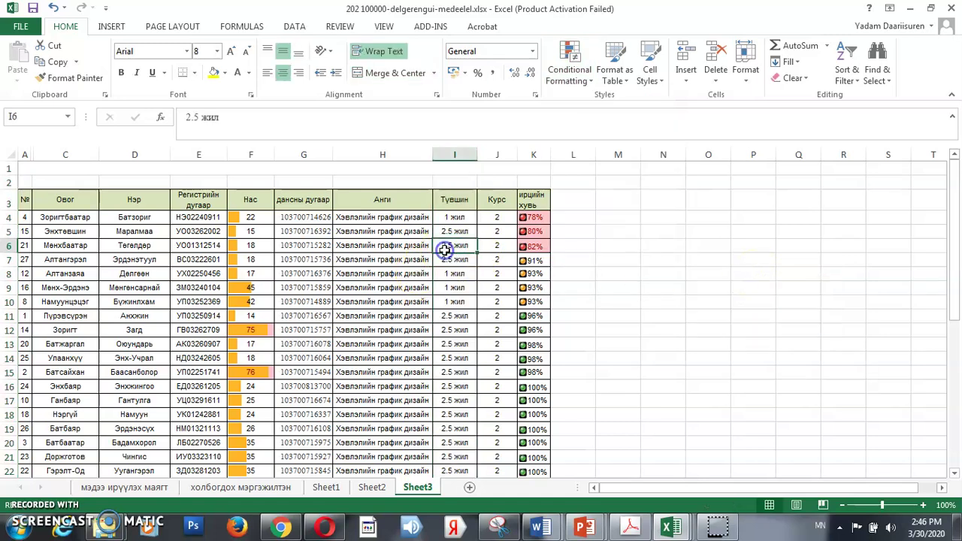
pyautogui.scroll(-6, 451, 252)
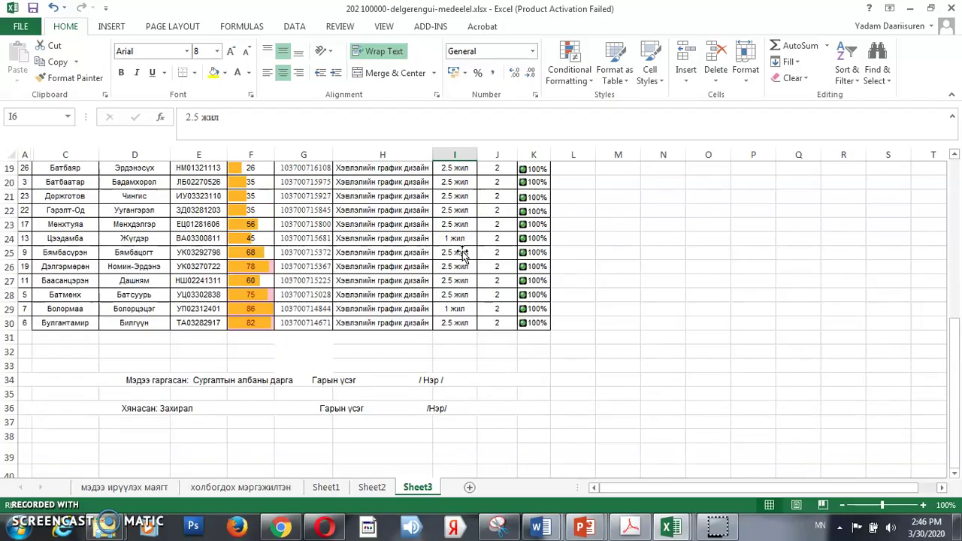
pyautogui.scroll(6, 462, 256)
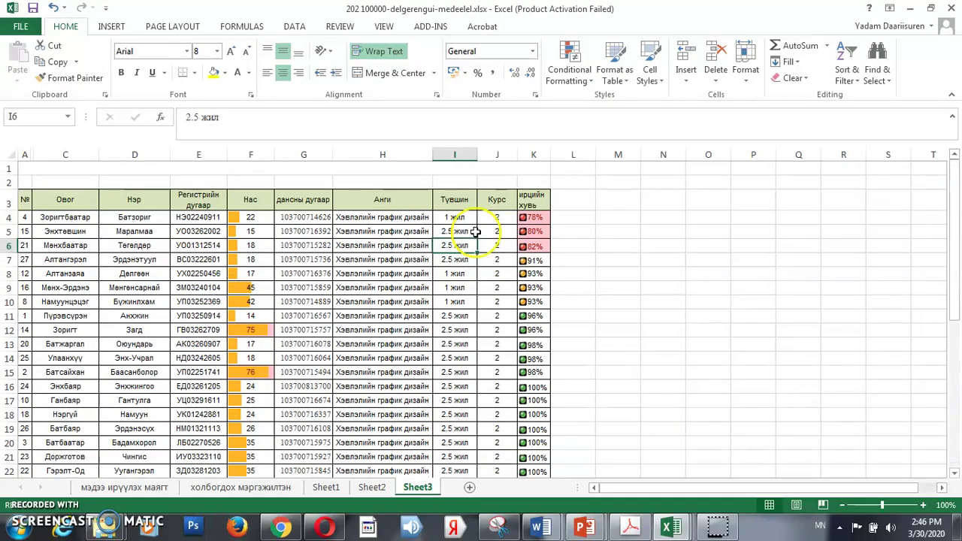